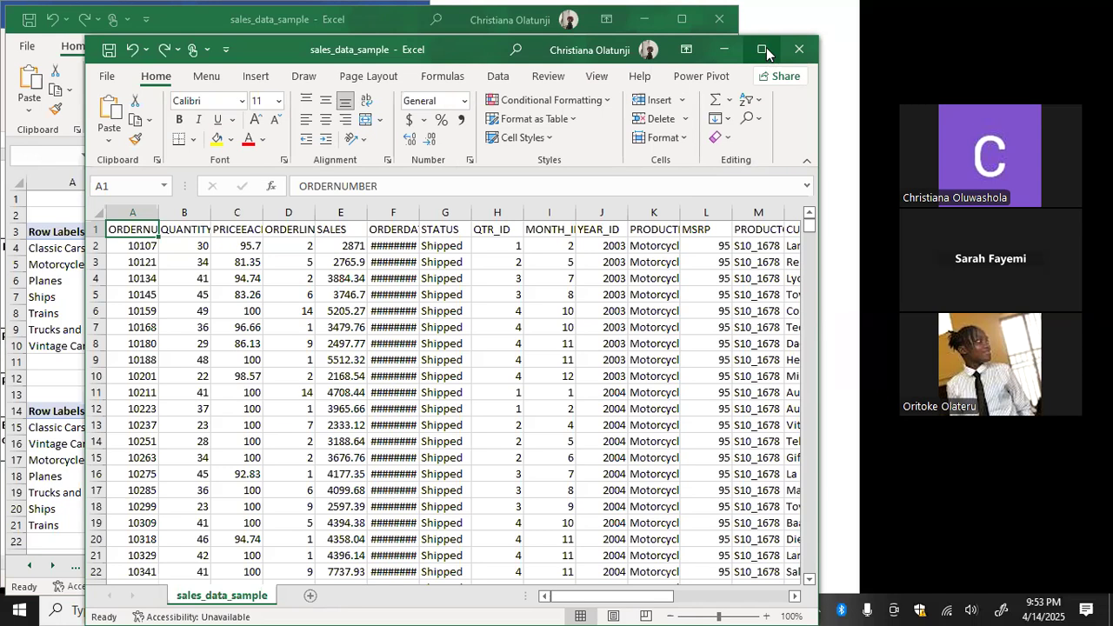
Autofit every column width in the sales_data_sample sheet and center all its cells horizontally
{"action": "left_click", "coordinate": [762, 50]}
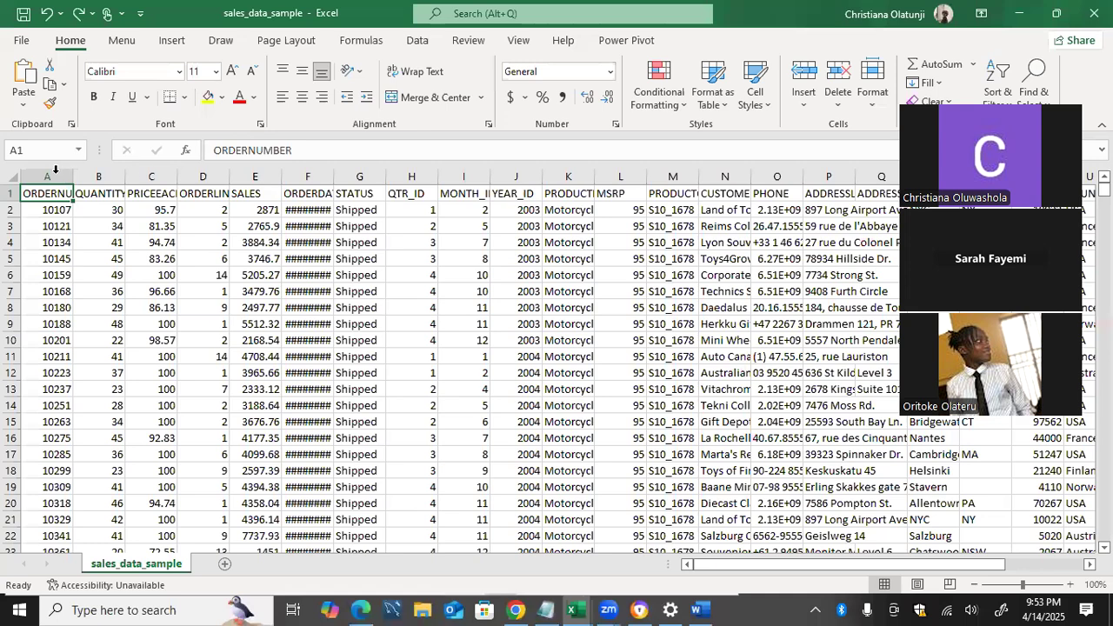
{"action": "left_click", "coordinate": [9, 180]}
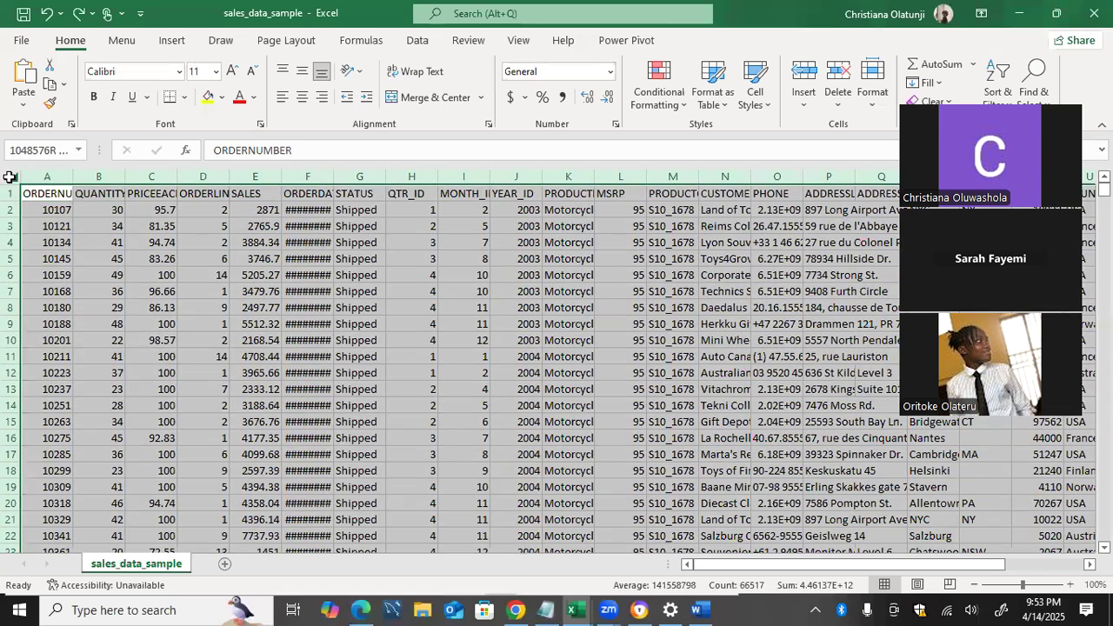
{"action": "double_click", "coordinate": [70, 178]}
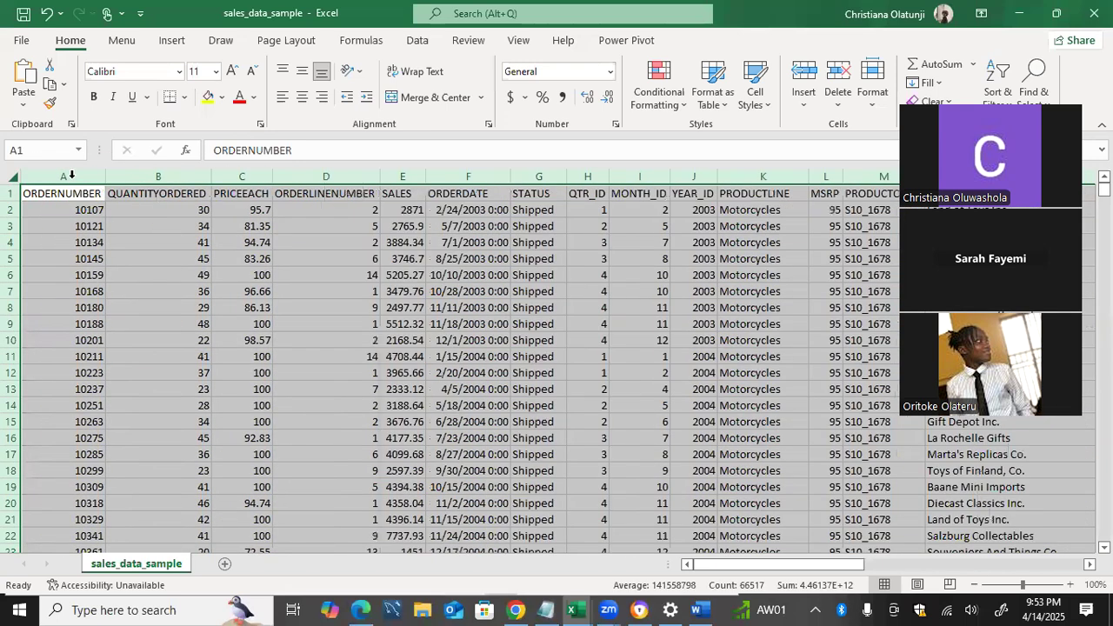
{"action": "left_click", "coordinate": [299, 97]}
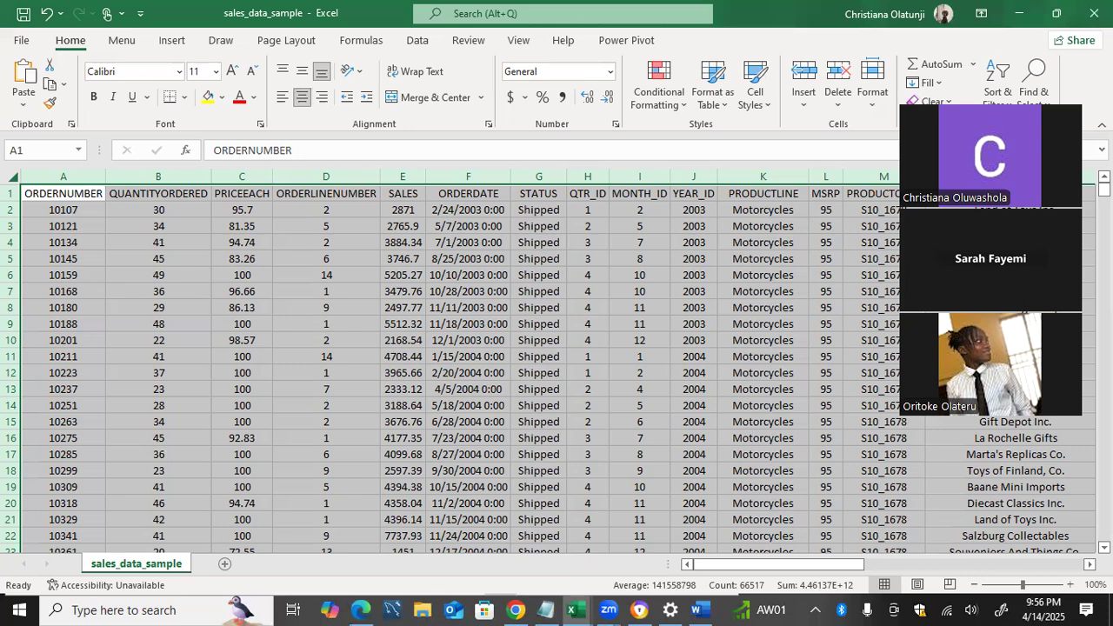
{"action": "left_click", "coordinate": [703, 609]}
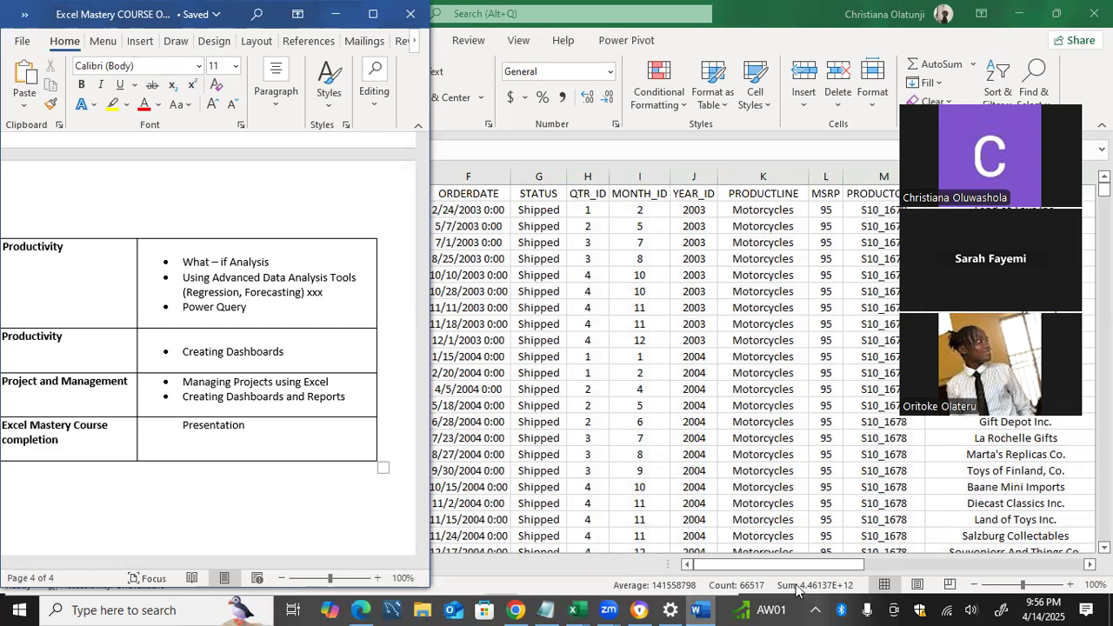
{"action": "left_click", "coordinate": [654, 148]}
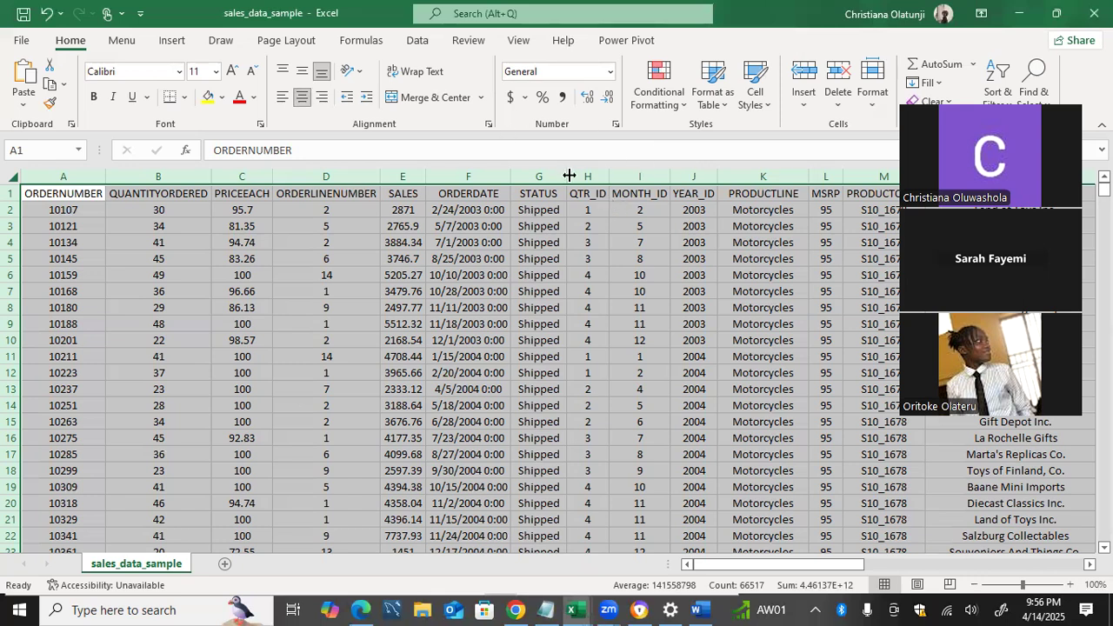
{"action": "left_click", "coordinate": [501, 223]}
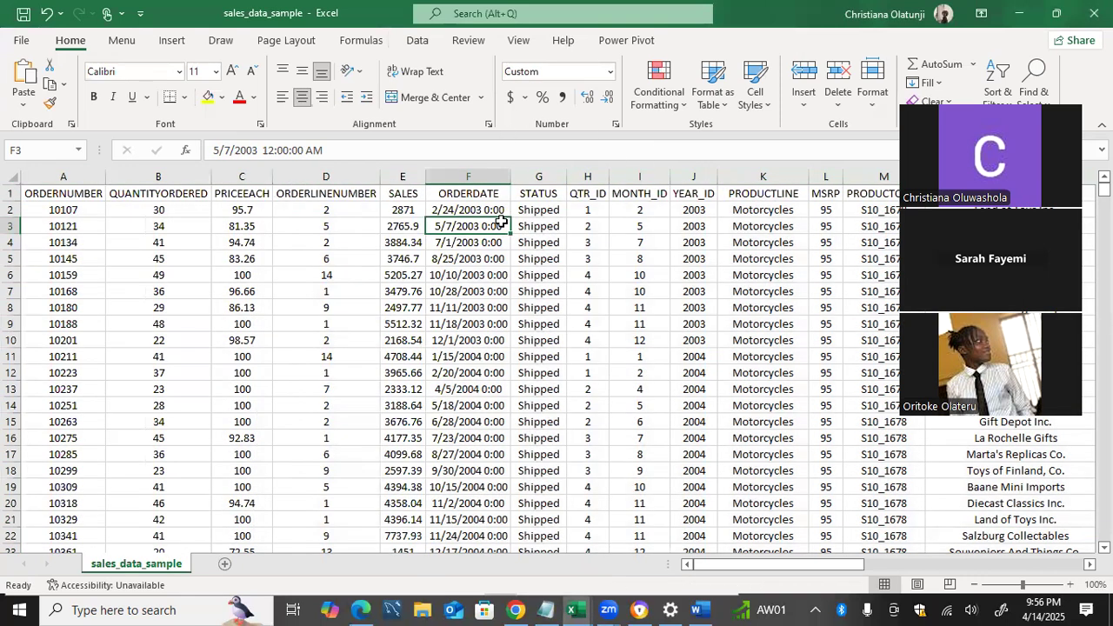
Create a new blank workbook to receive the imported data
{"action": "key", "text": "ctrl+n"}
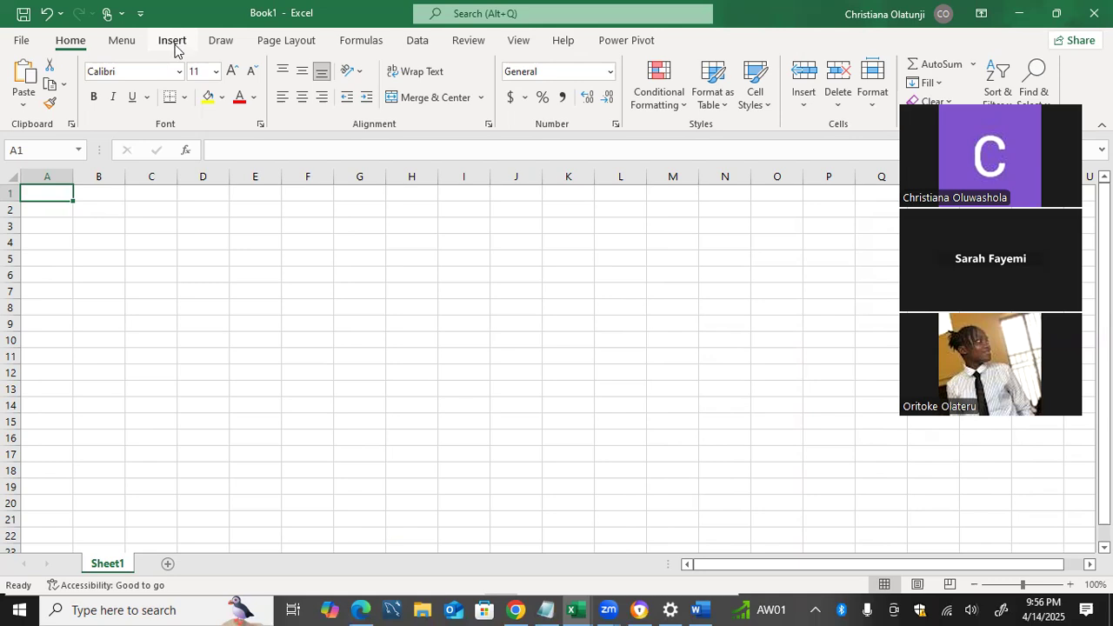
{"action": "left_click", "coordinate": [174, 45]}
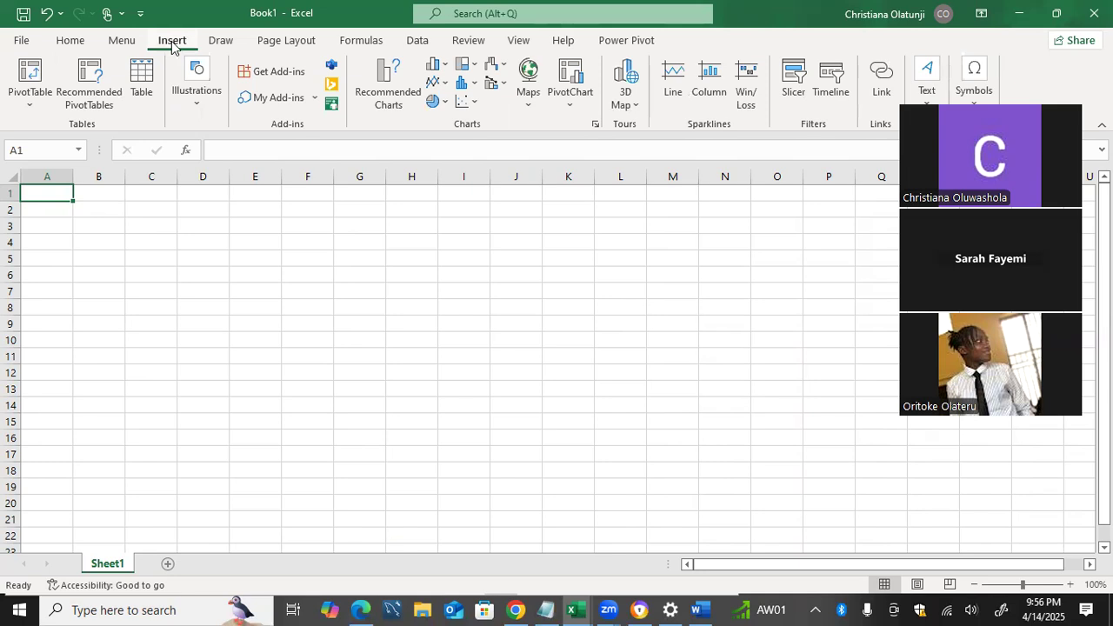
{"action": "left_click", "coordinate": [417, 40]}
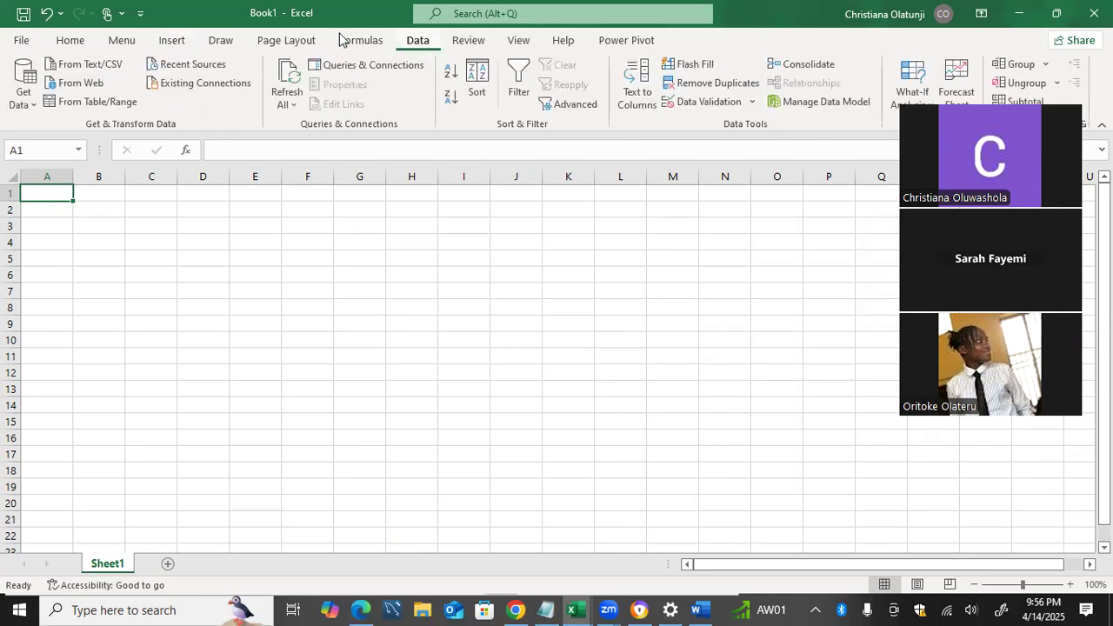
{"action": "left_click", "coordinate": [28, 92]}
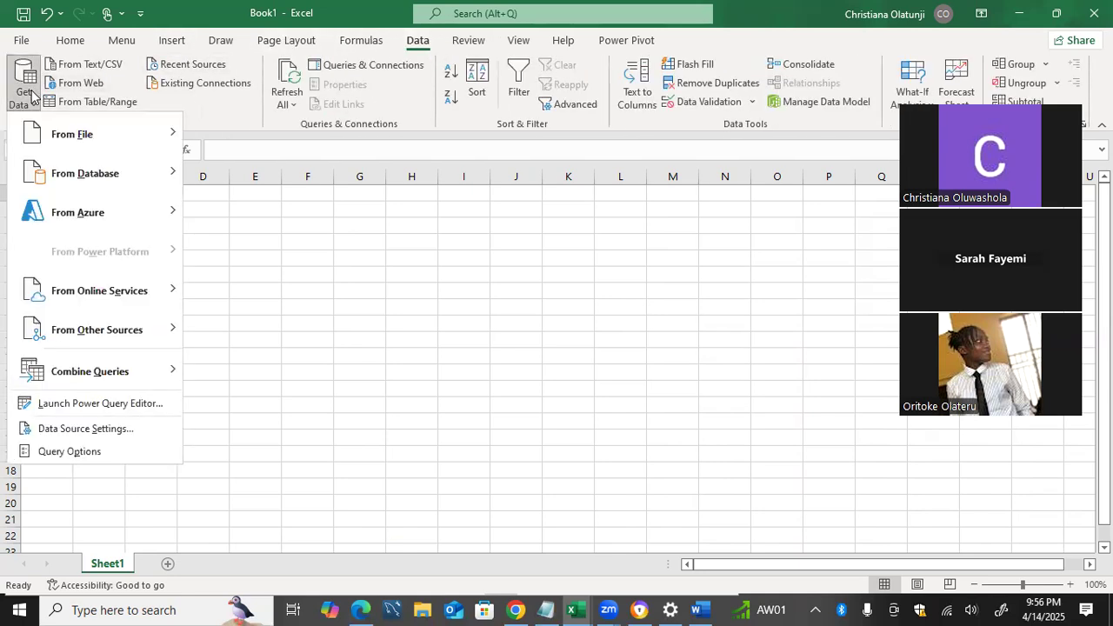
{"action": "mouse_move", "coordinate": [49, 136]}
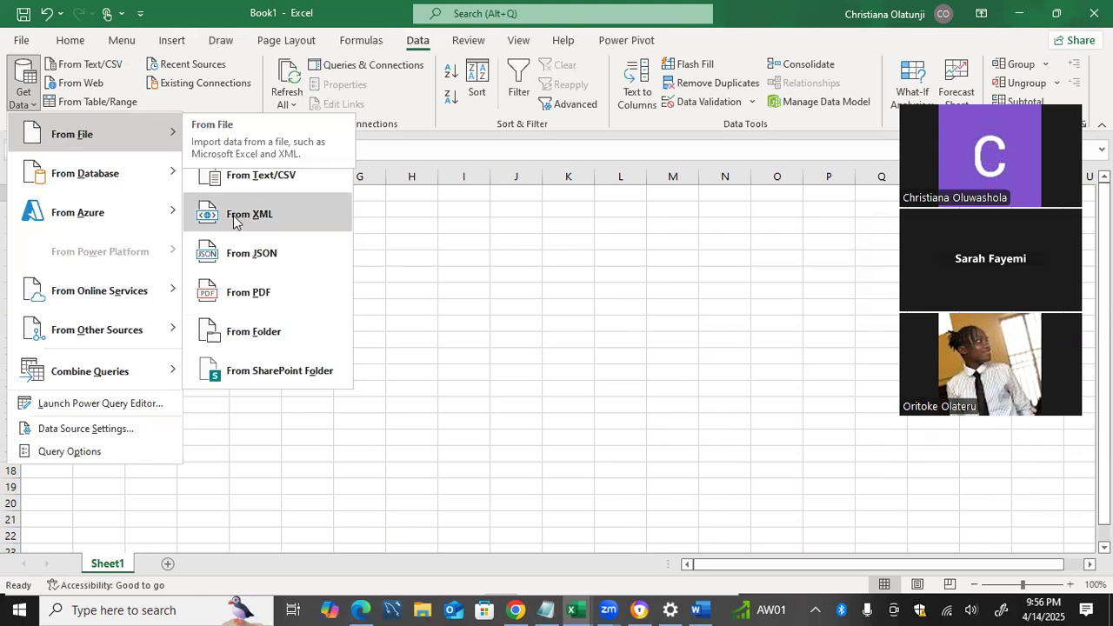
{"action": "left_click", "coordinate": [248, 145]}
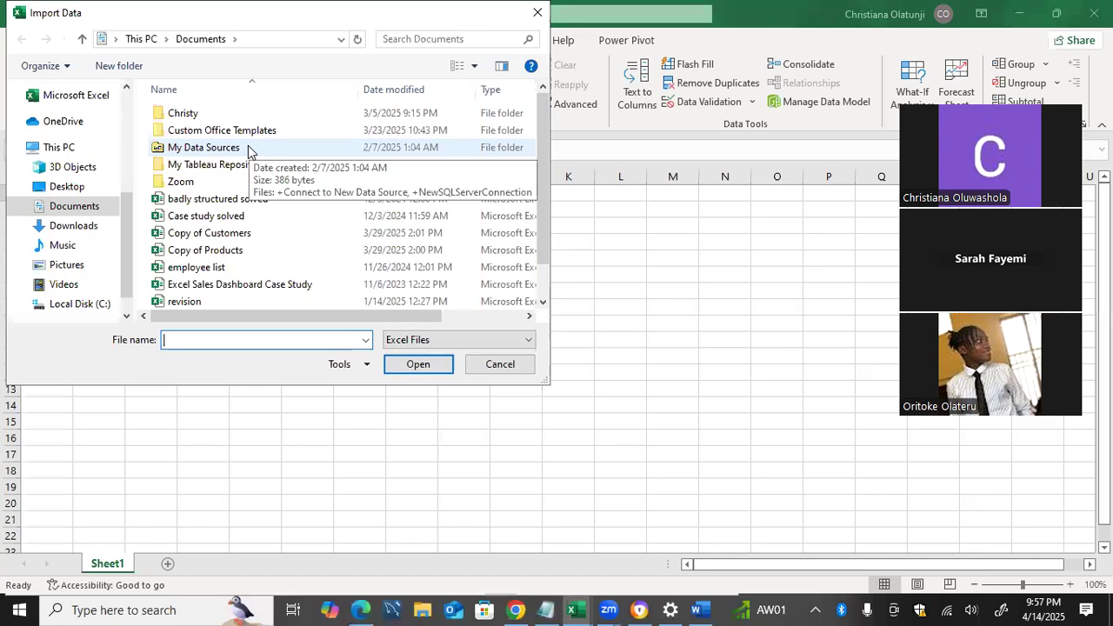
{"action": "left_click", "coordinate": [74, 226]}
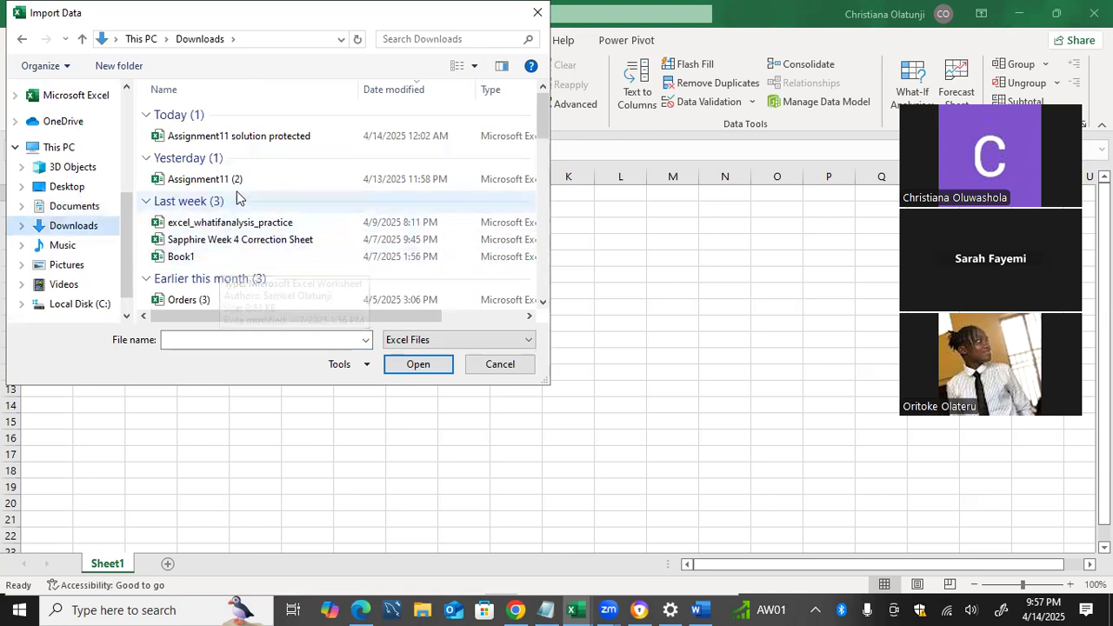
{"action": "scroll", "coordinate": [239, 198], "scroll_direction": "down", "scroll_amount": 2}
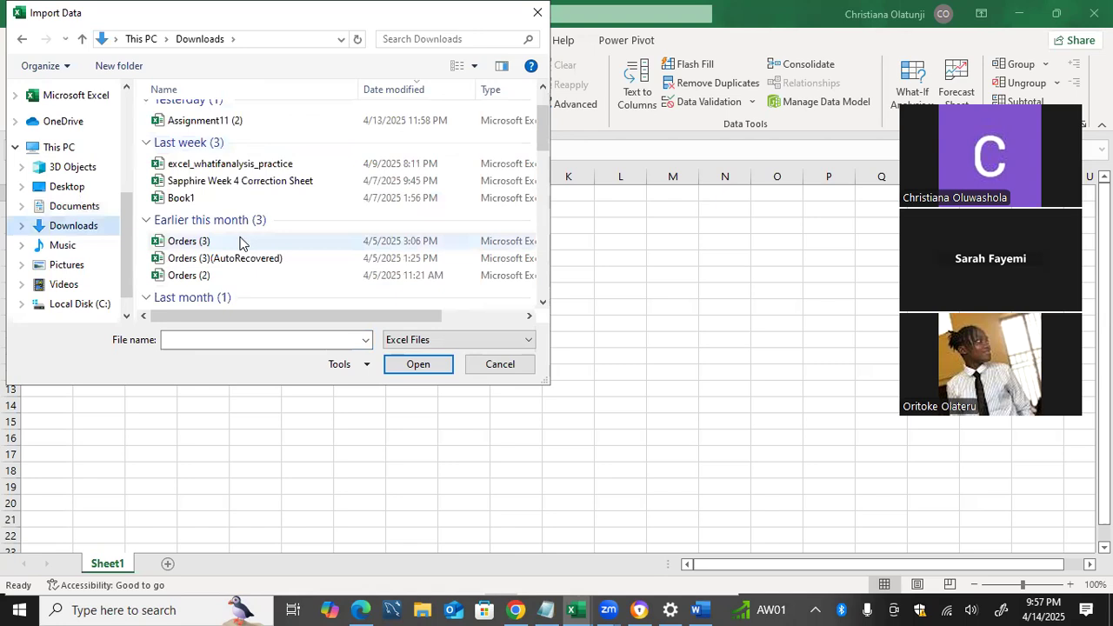
{"action": "scroll", "coordinate": [239, 243], "scroll_direction": "up", "scroll_amount": 2}
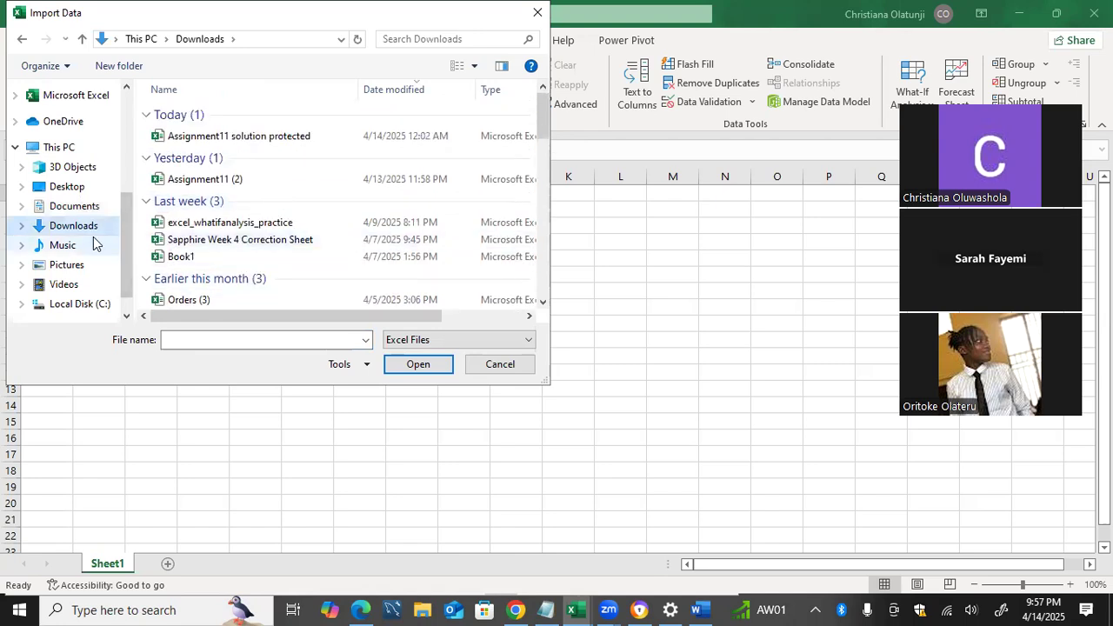
{"action": "left_click", "coordinate": [68, 211]}
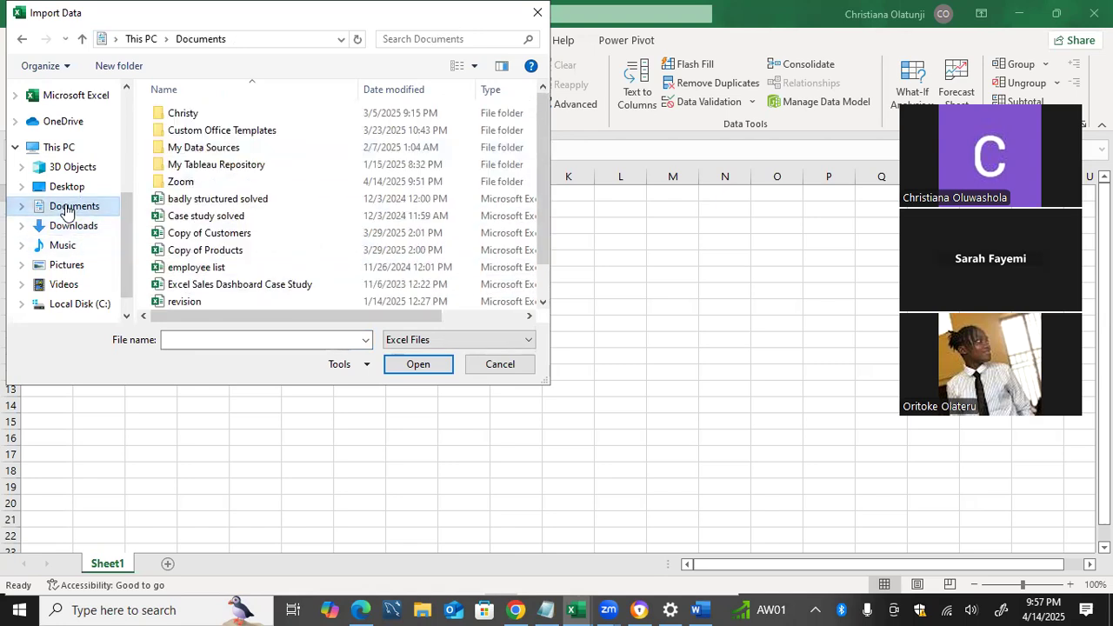
{"action": "scroll", "coordinate": [222, 268], "scroll_direction": "down", "scroll_amount": 1}
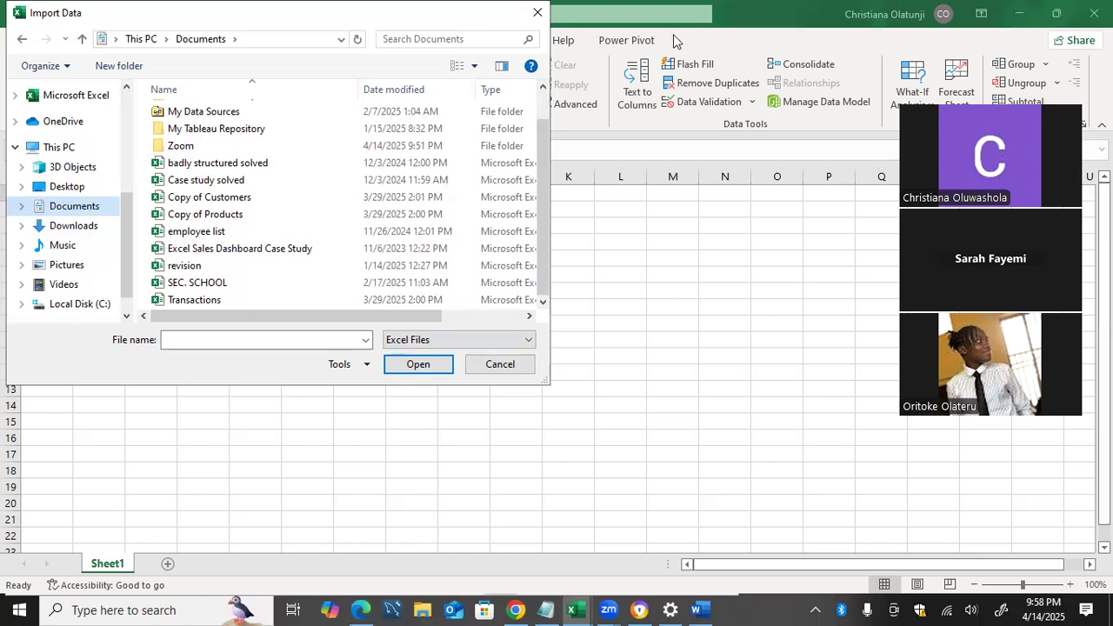
{"action": "left_click", "coordinate": [537, 12]}
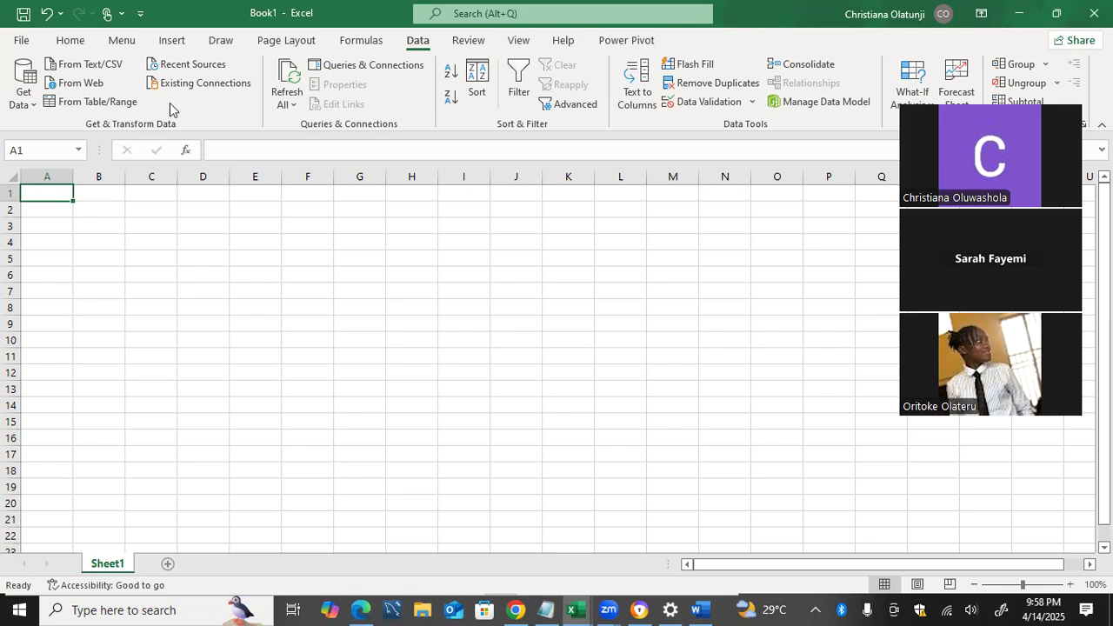
Import the sales_data_sample Excel workbook from the Datasets folder on the Desktop as a data source
{"action": "left_click", "coordinate": [23, 100]}
{"action": "mouse_move", "coordinate": [59, 128]}
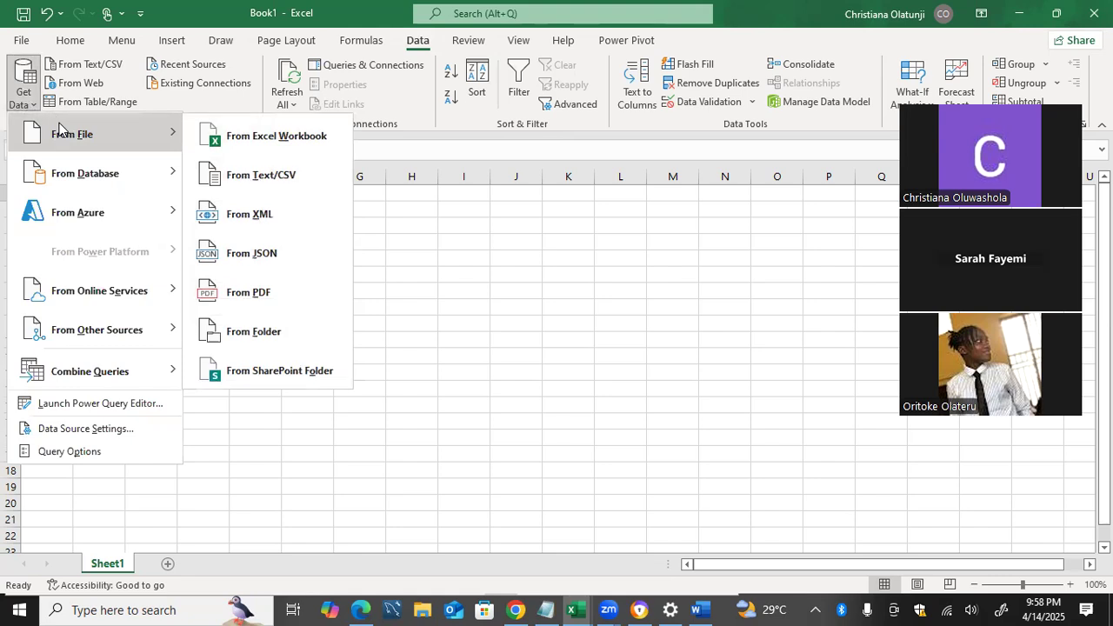
{"action": "left_click", "coordinate": [277, 133]}
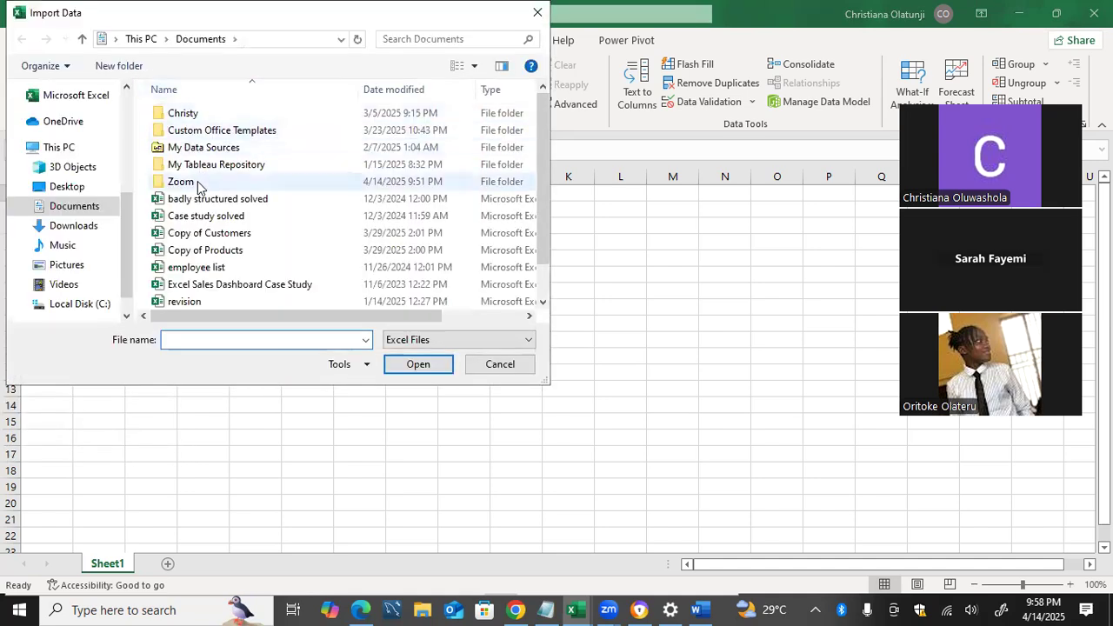
{"action": "scroll", "coordinate": [224, 205], "scroll_direction": "down", "scroll_amount": 1}
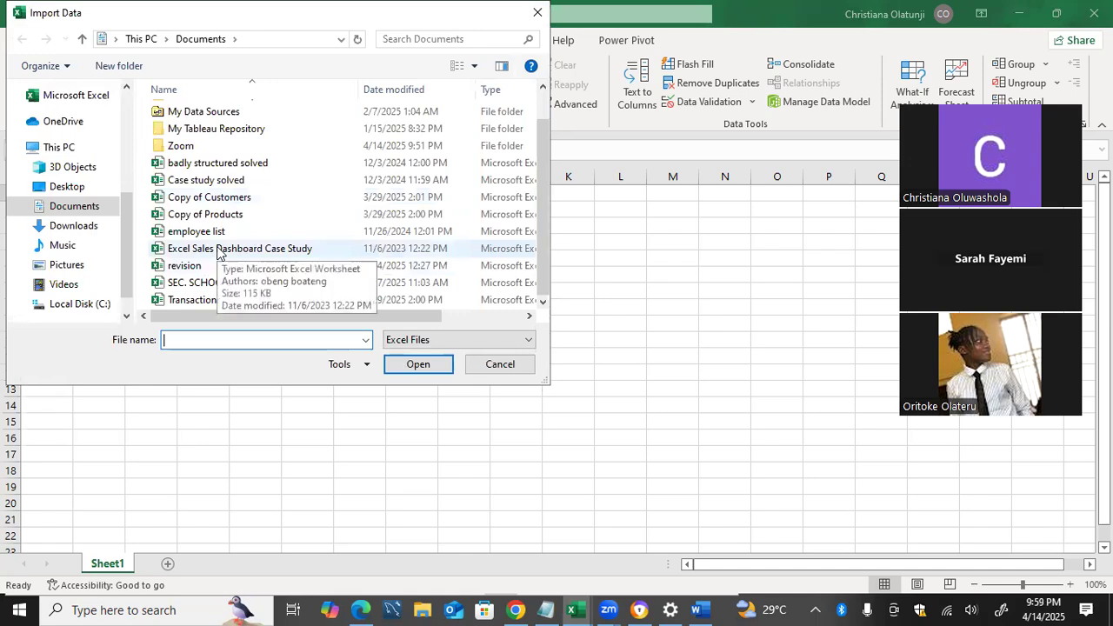
{"action": "left_click", "coordinate": [87, 226]}
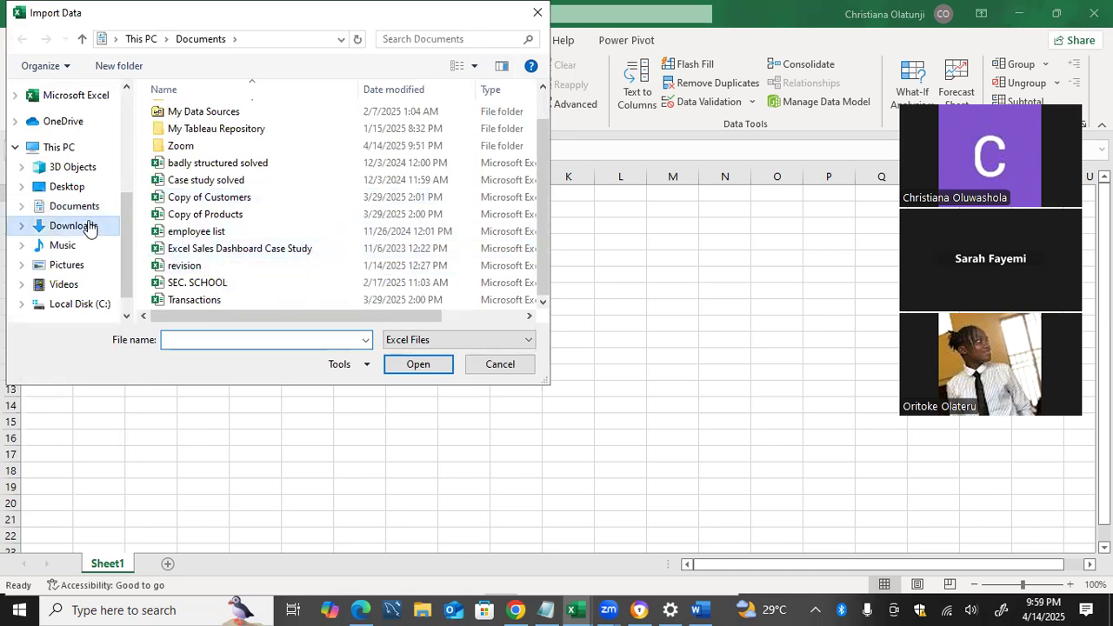
{"action": "scroll", "coordinate": [244, 208], "scroll_direction": "down", "scroll_amount": 2}
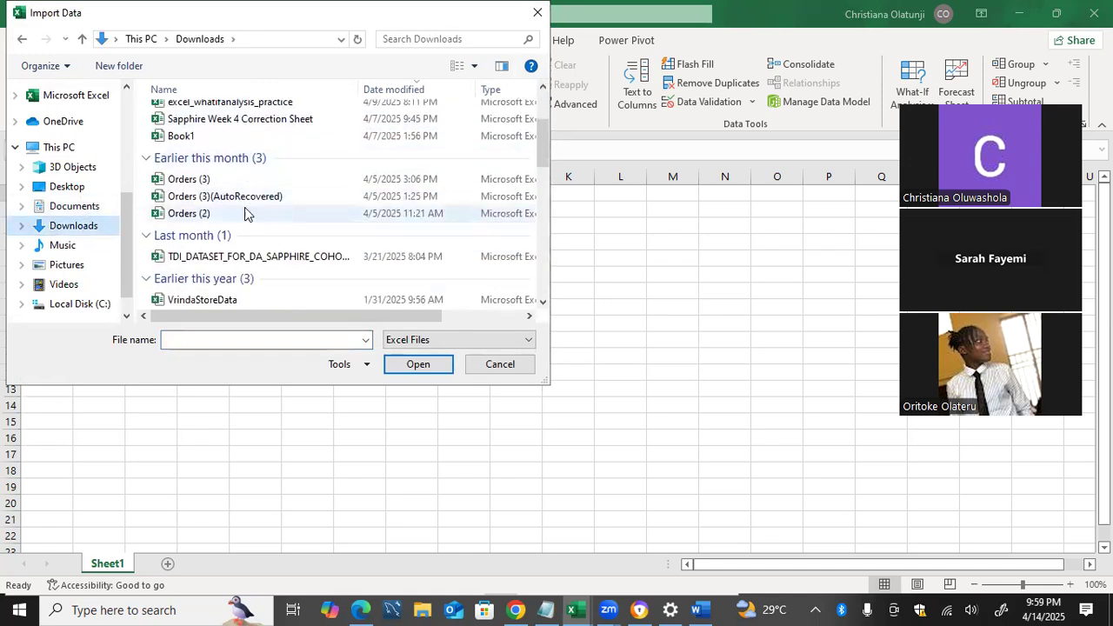
{"action": "scroll", "coordinate": [245, 208], "scroll_direction": "up", "scroll_amount": 2}
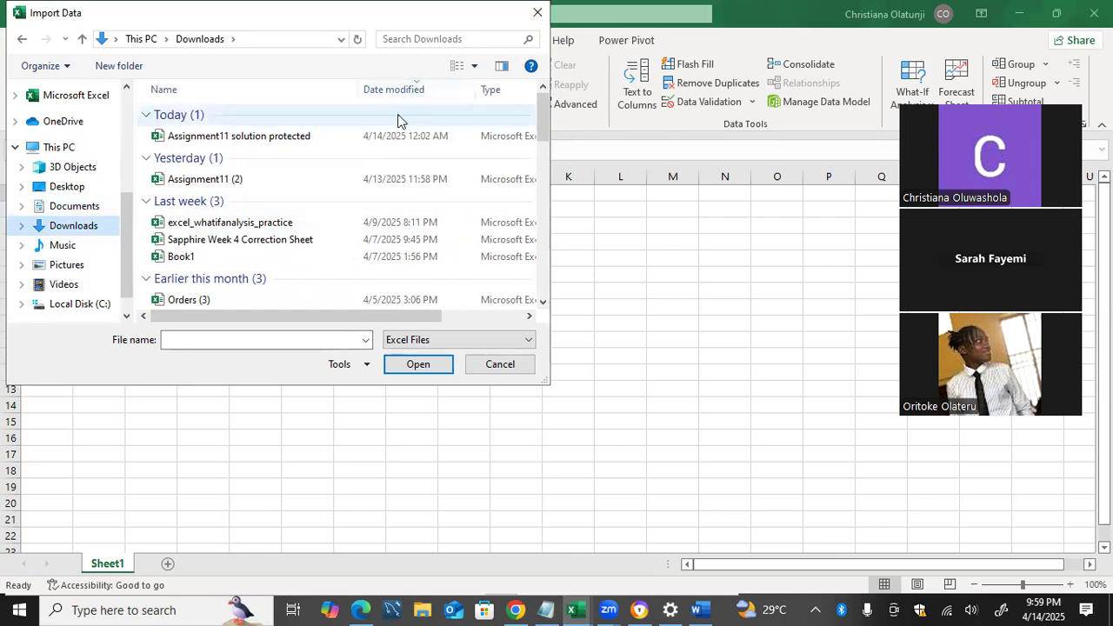
{"action": "left_click", "coordinate": [87, 187]}
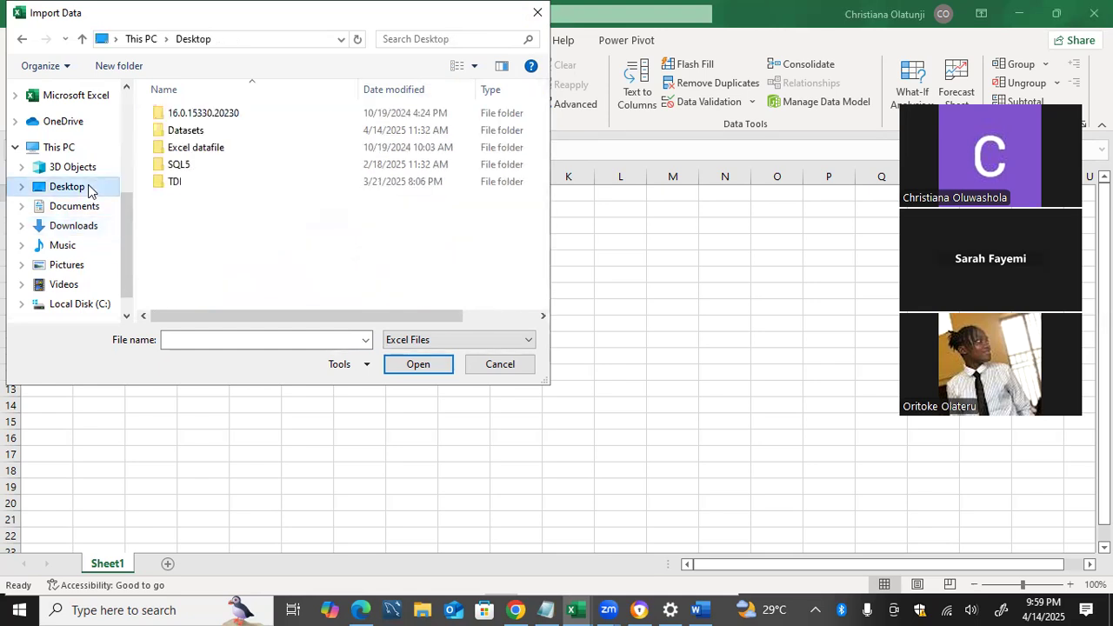
{"action": "double_click", "coordinate": [197, 131]}
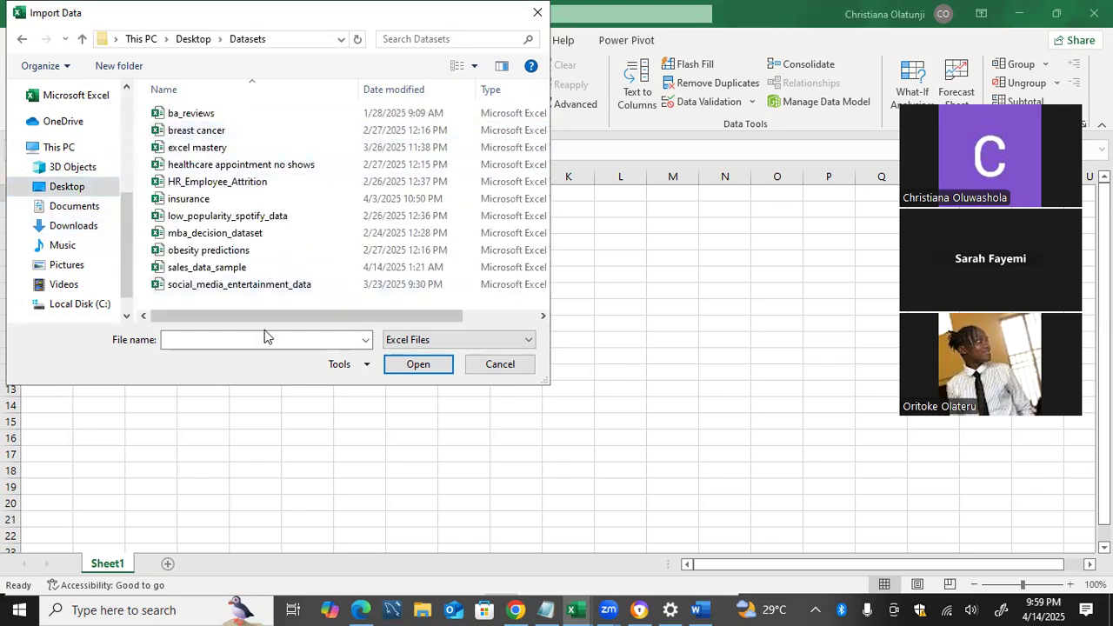
{"action": "left_click", "coordinate": [270, 287]}
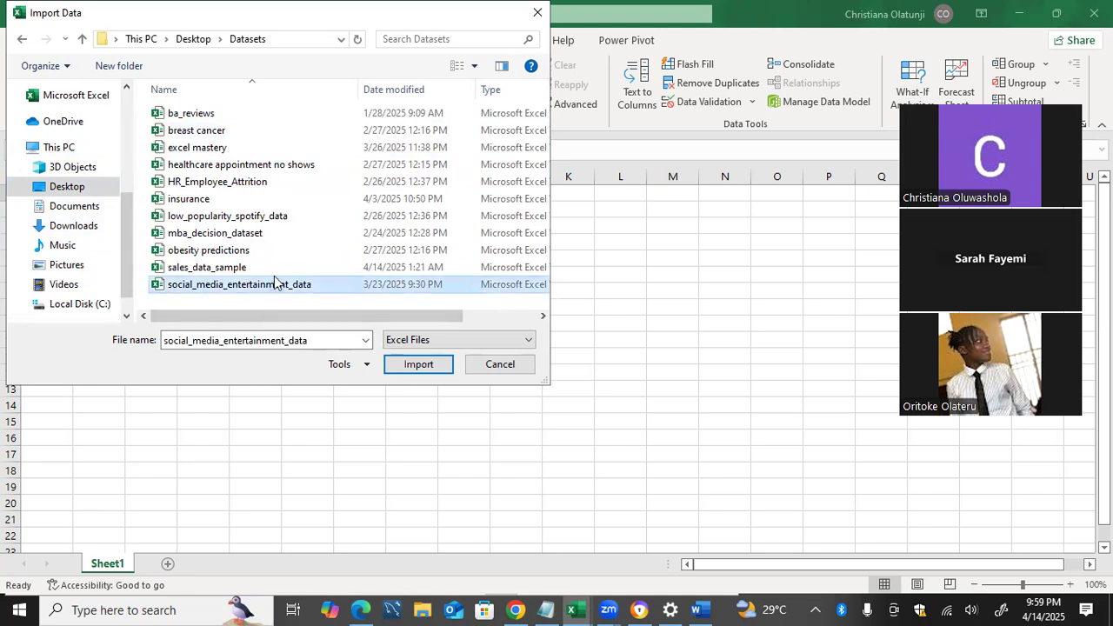
{"action": "left_click", "coordinate": [274, 268]}
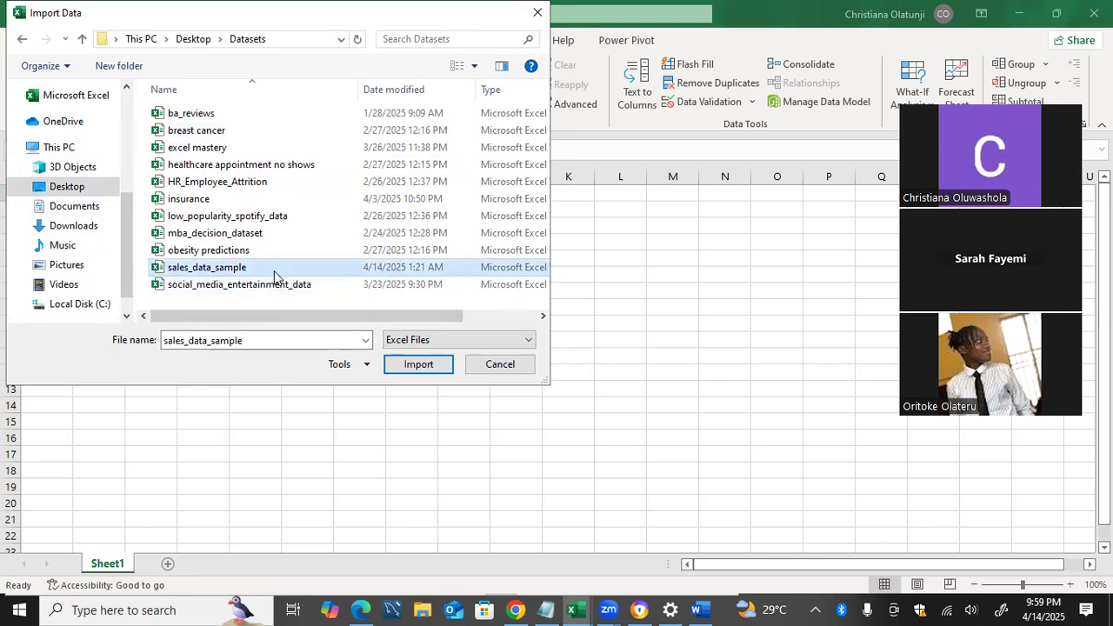
{"action": "left_click", "coordinate": [393, 363]}
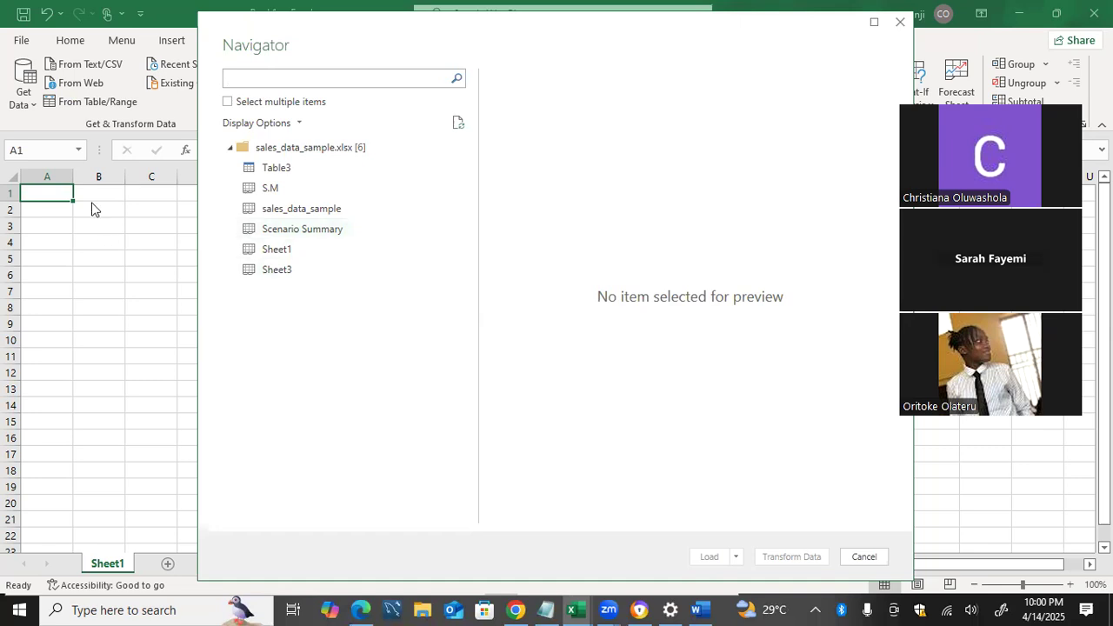
Choose the sales_data_sample sheet from the imported workbook and open it for transformation in the Power Query Editor
{"action": "left_click", "coordinate": [254, 216]}
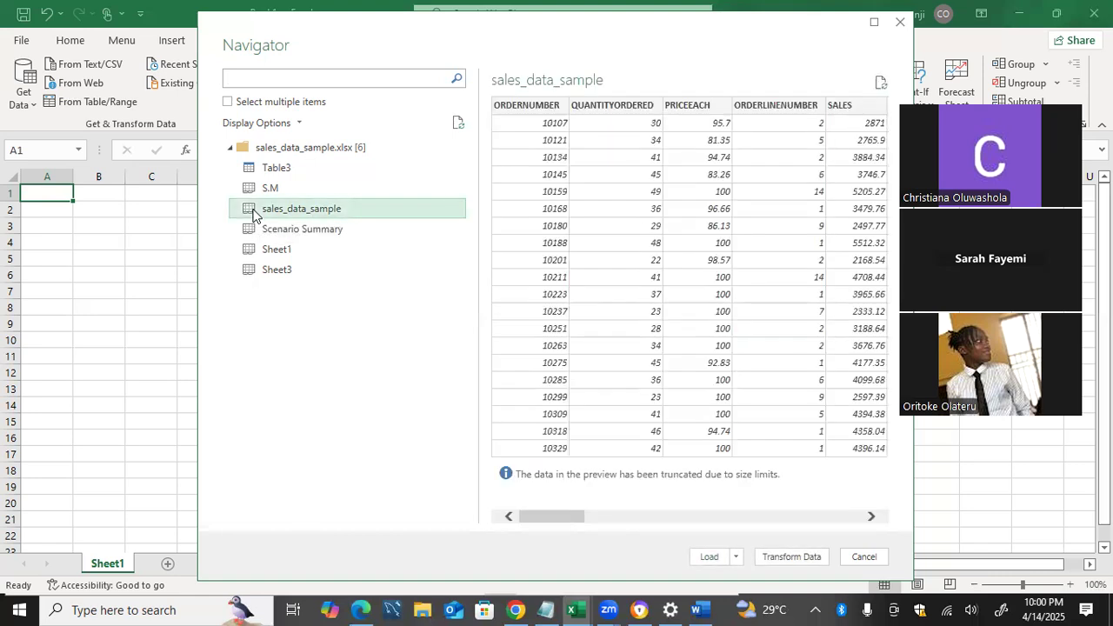
{"action": "scroll", "coordinate": [631, 228], "scroll_direction": "right", "scroll_amount": 5}
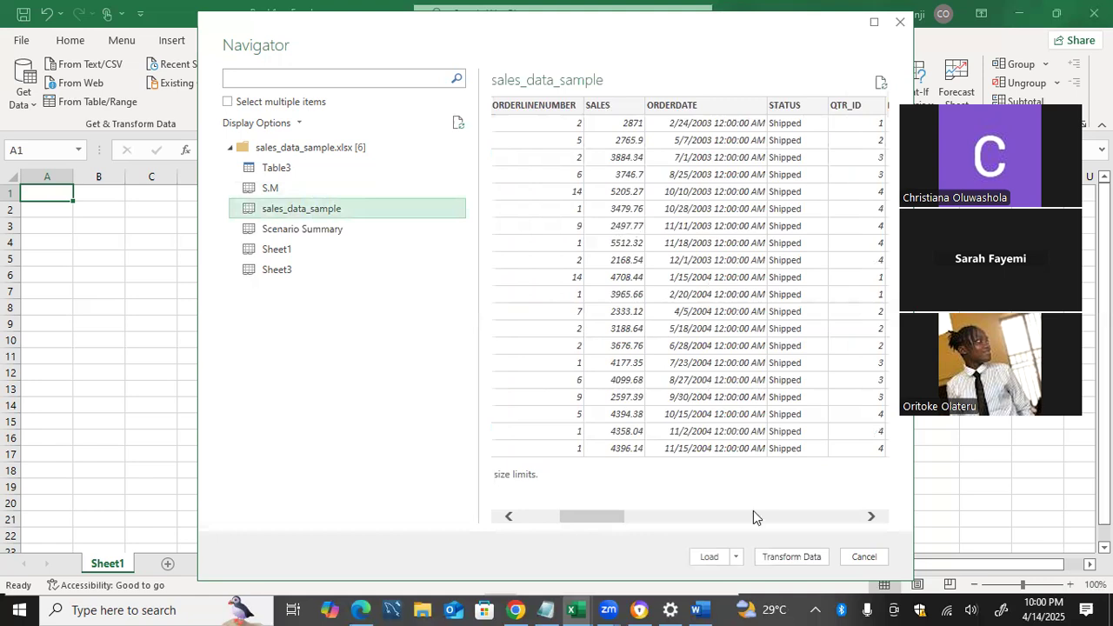
{"action": "left_click", "coordinate": [776, 557]}
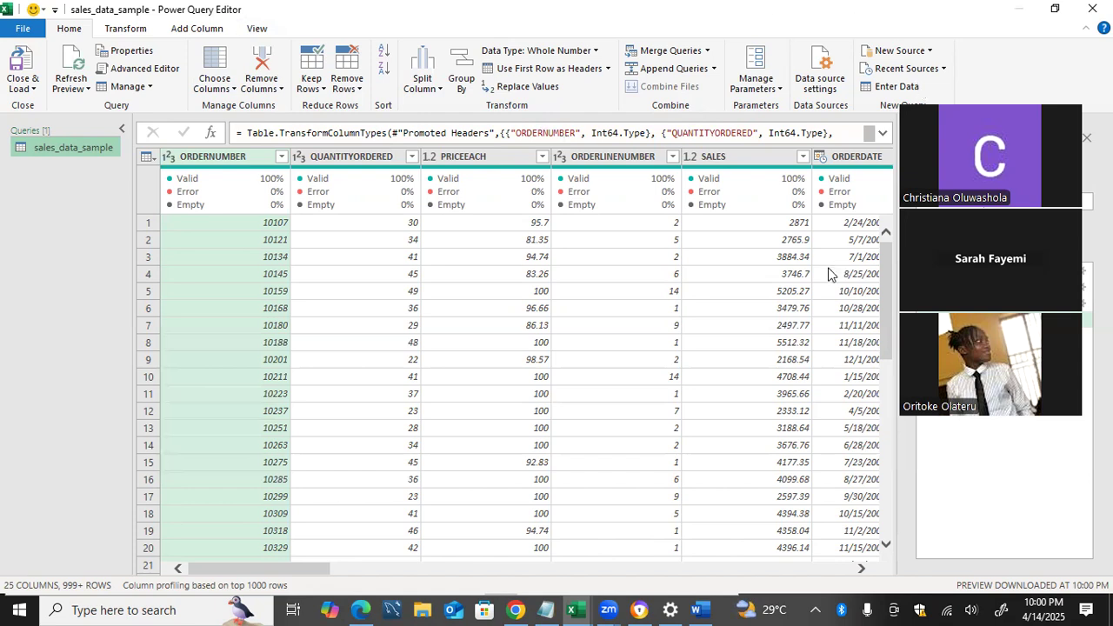
{"action": "scroll", "coordinate": [831, 274], "scroll_direction": "right", "scroll_amount": 3}
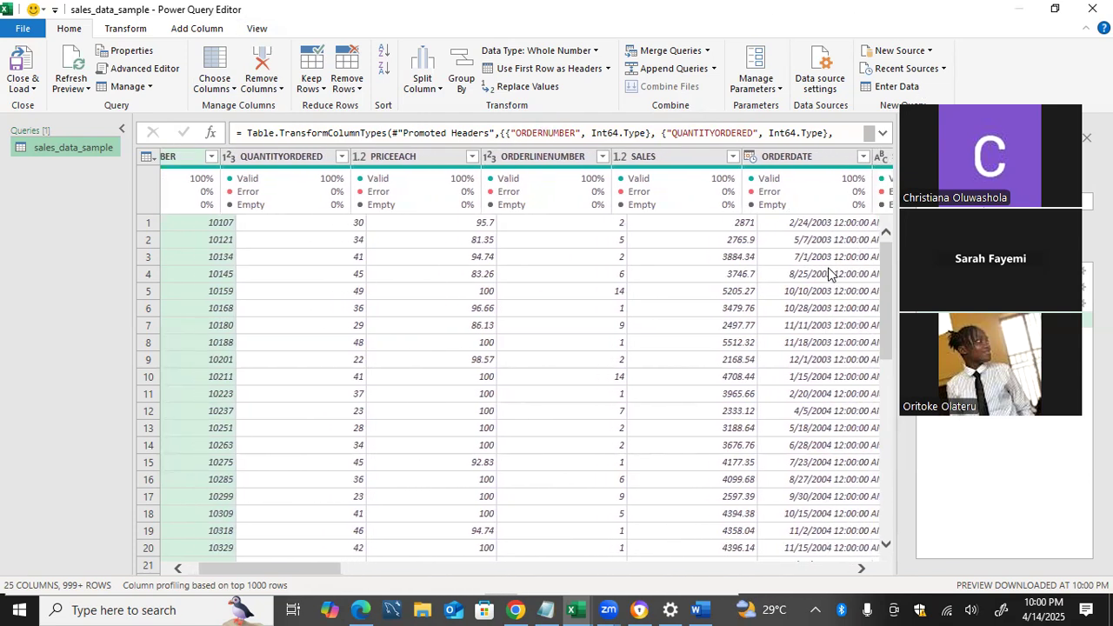
{"action": "scroll", "coordinate": [831, 274], "scroll_direction": "left", "scroll_amount": 3}
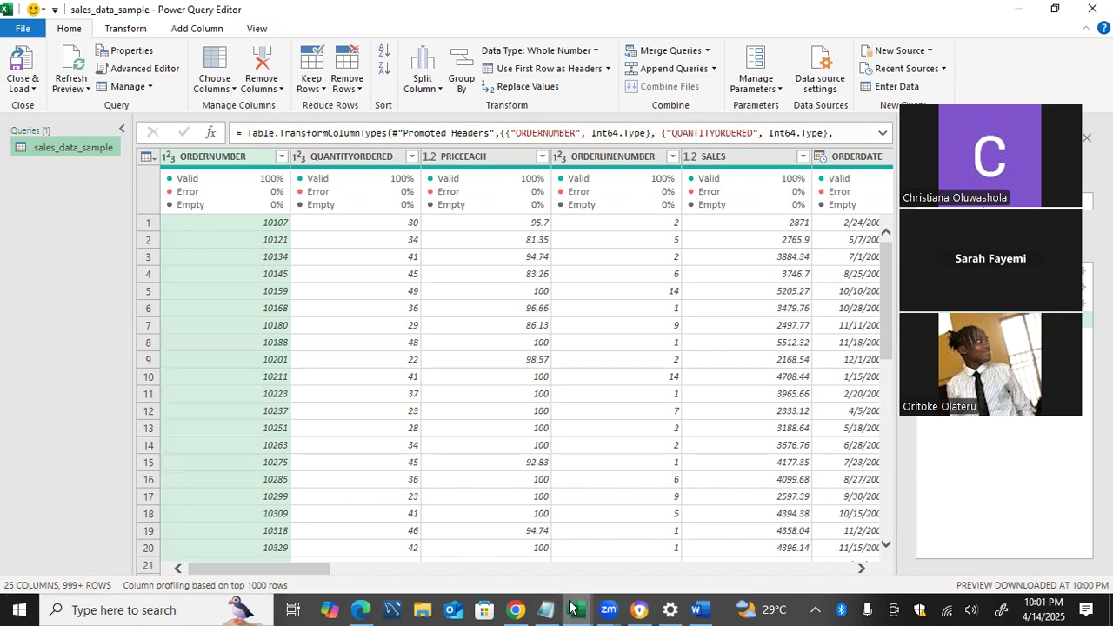
Try to close the sales_data_sample workbook while the Power Query Editor is still open
{"action": "mouse_move", "coordinate": [571, 607]}
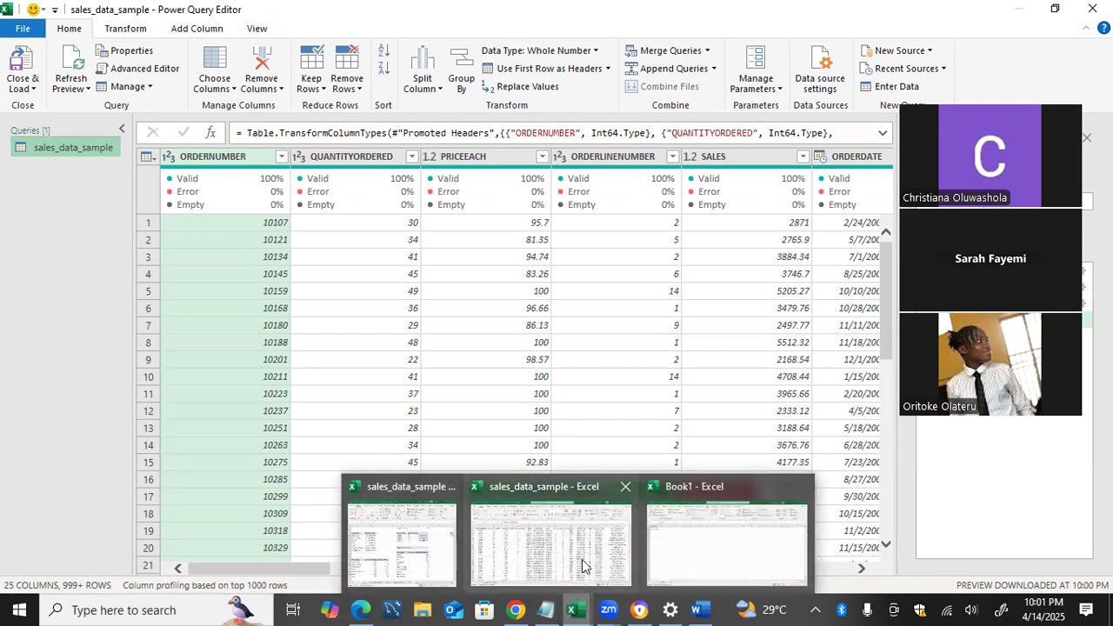
{"action": "left_click", "coordinate": [582, 566]}
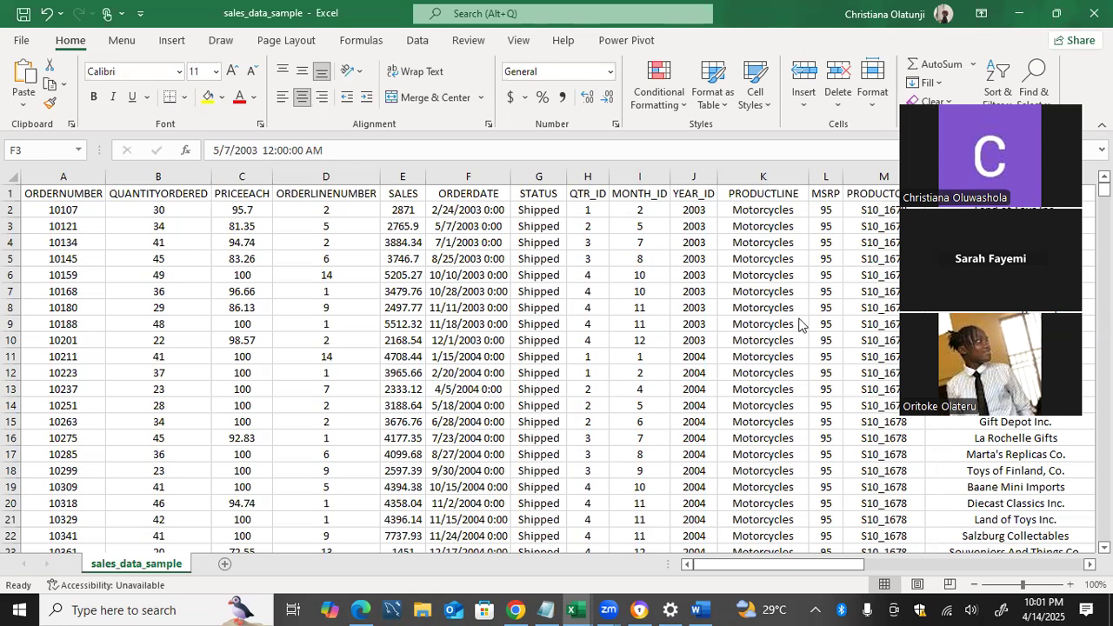
{"action": "mouse_move", "coordinate": [567, 609]}
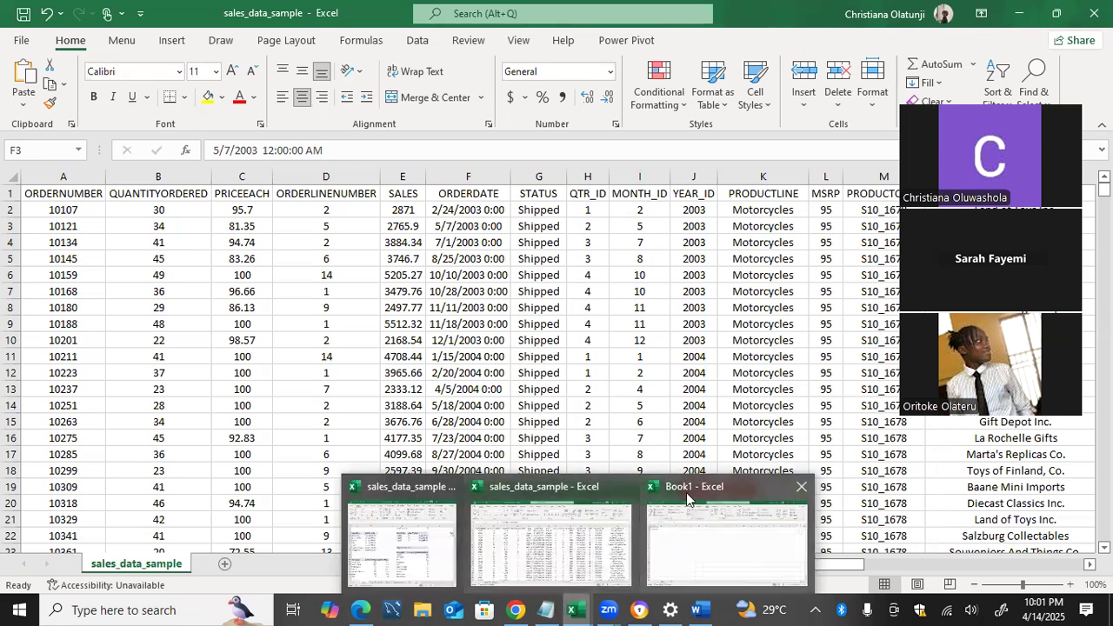
{"action": "left_click", "coordinate": [627, 486]}
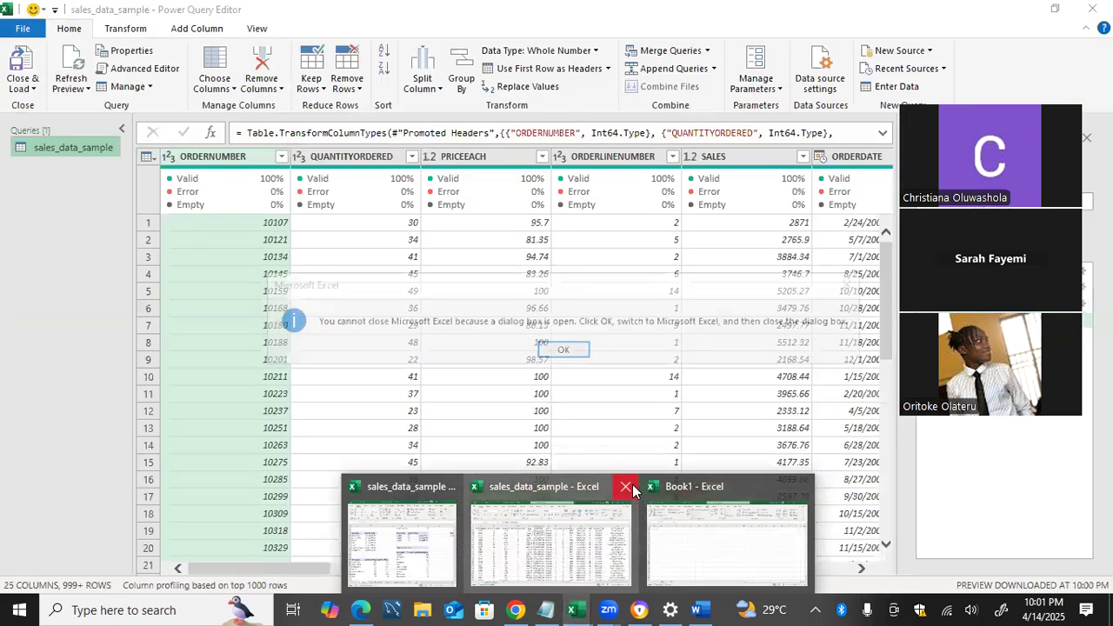
{"action": "left_click", "coordinate": [560, 352]}
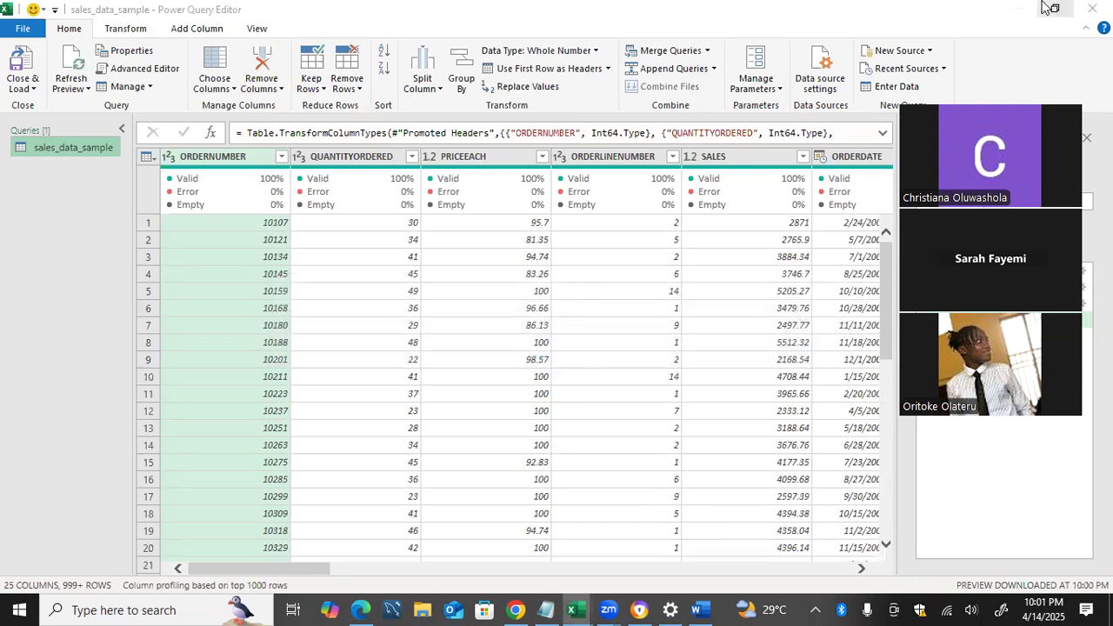
Close the Power Query Editor discarding its changes, and close Book1 without saving it
{"action": "left_click", "coordinate": [1092, 9]}
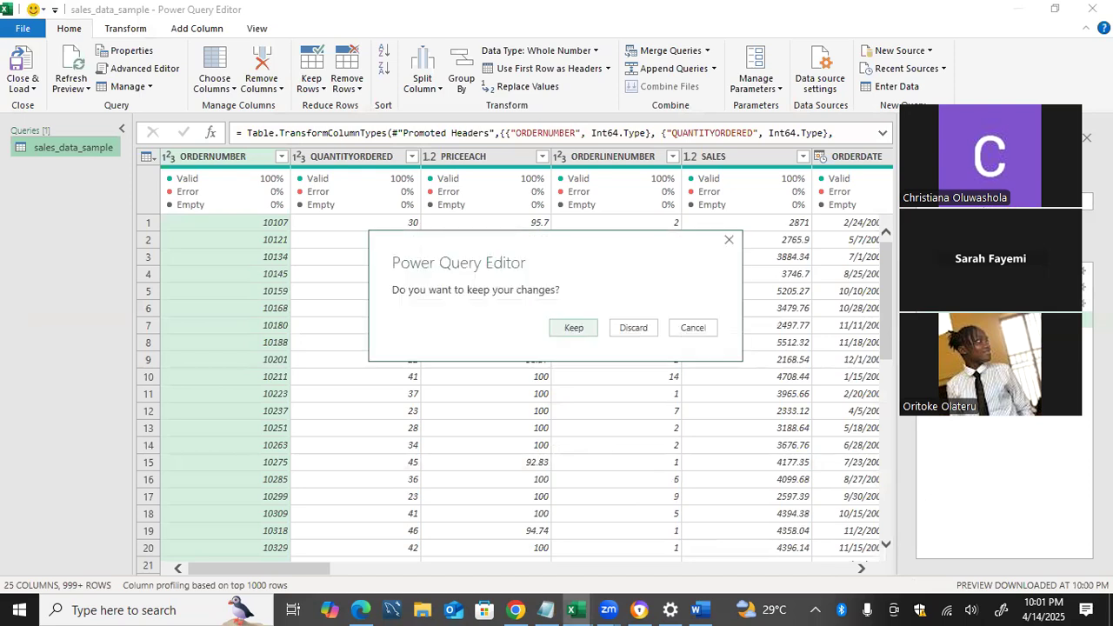
{"action": "left_click", "coordinate": [652, 333]}
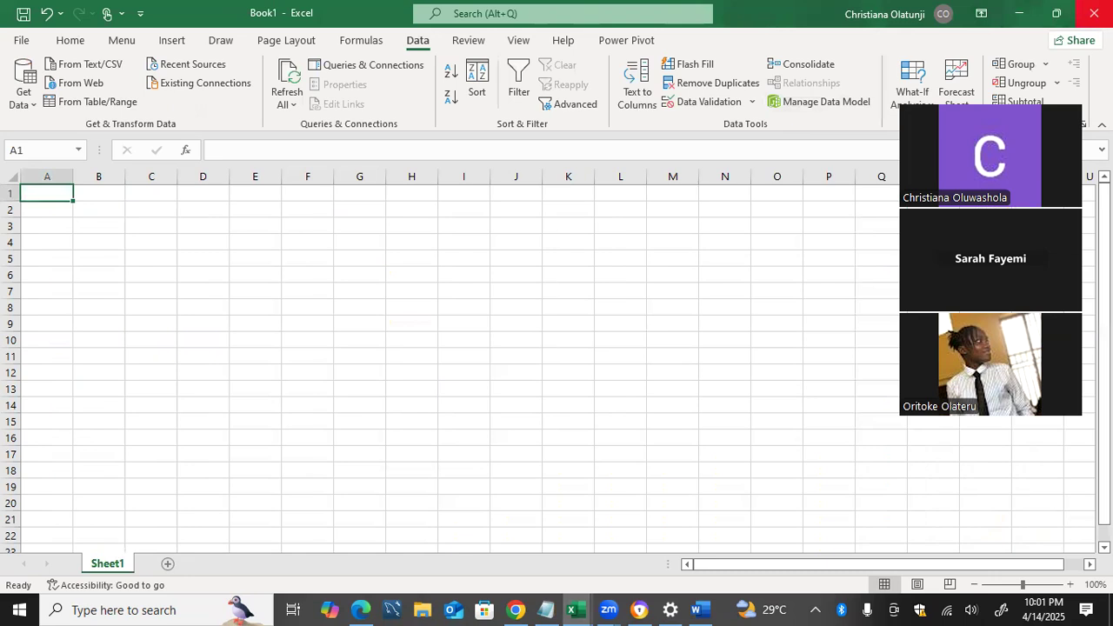
{"action": "left_click", "coordinate": [1092, 12]}
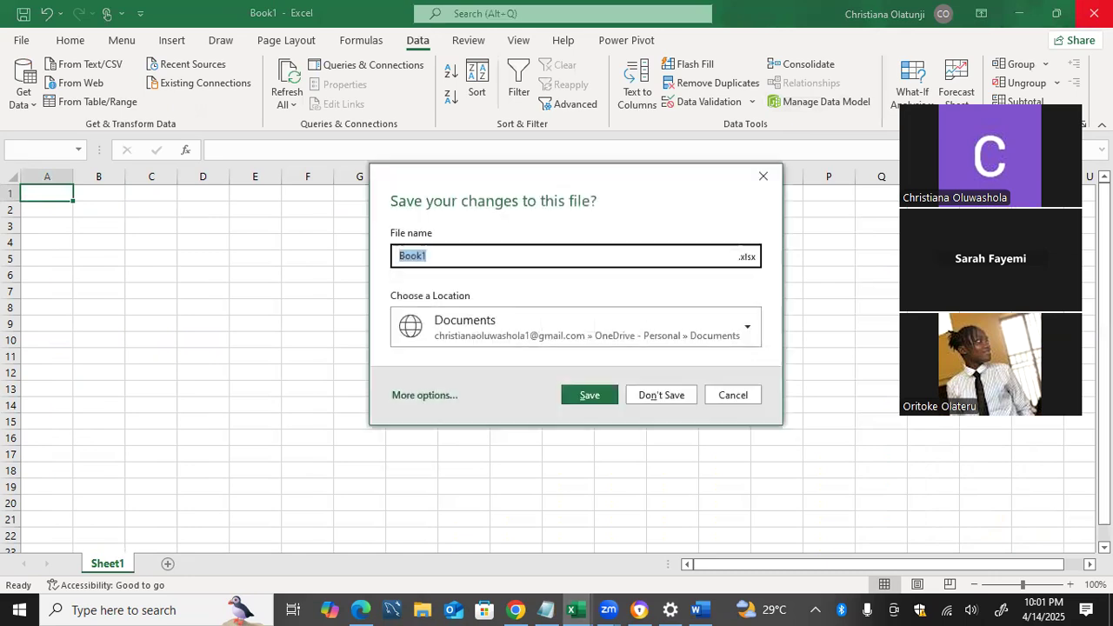
{"action": "left_click", "coordinate": [651, 398]}
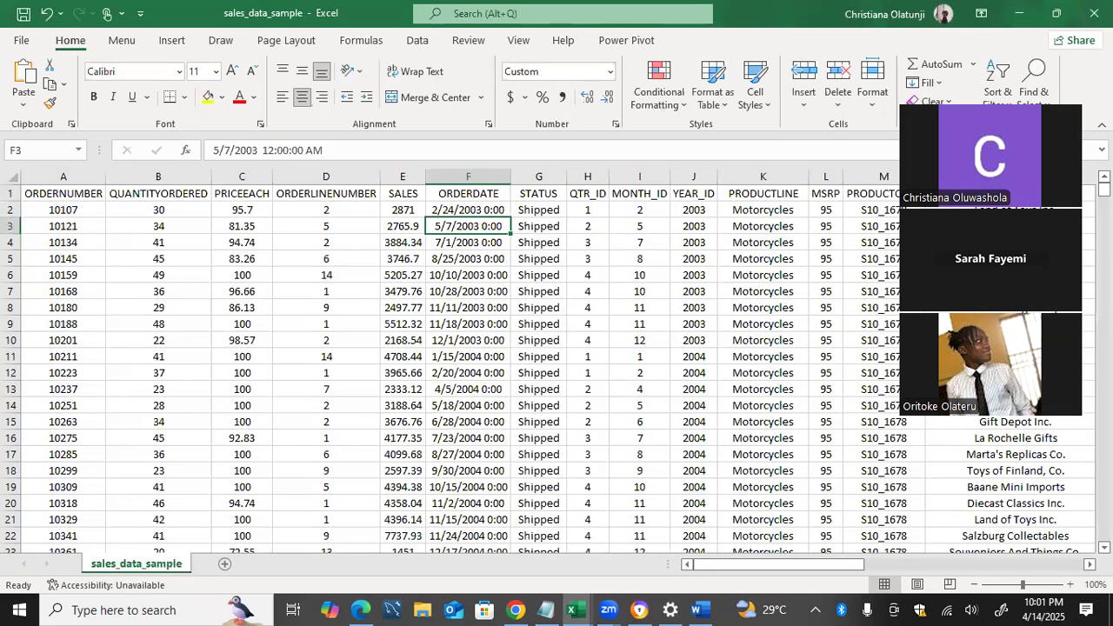
Close sales_data_sample.csv without saving, and close the sales_data_sample workbook containing the Pivots sheet, saving its changes
{"action": "left_click", "coordinate": [1093, 12]}
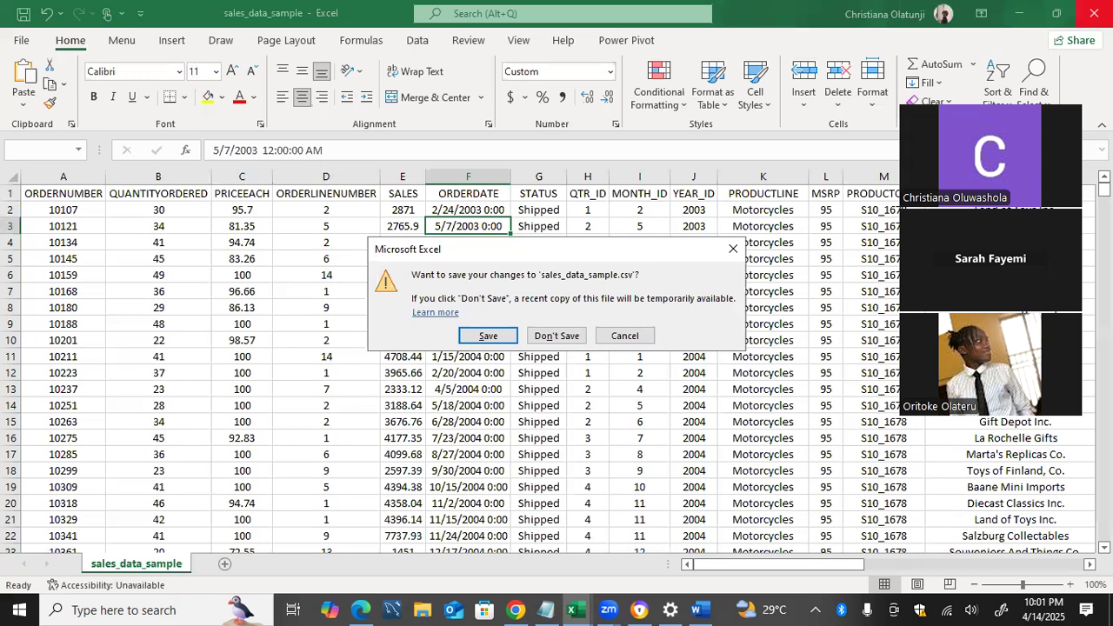
{"action": "key", "text": "n"}
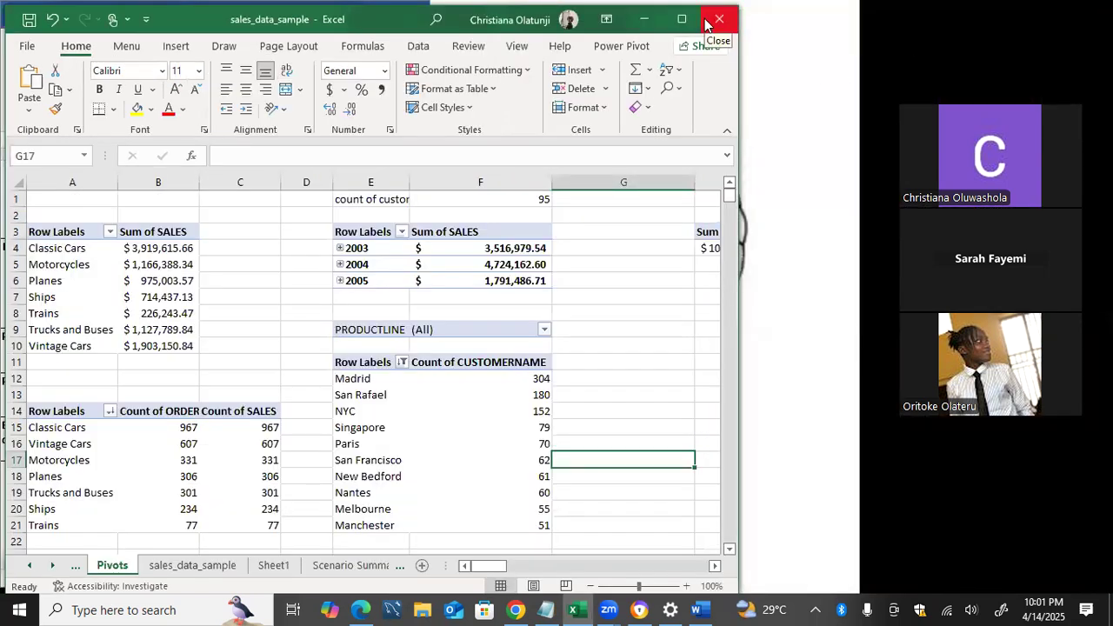
{"action": "left_click", "coordinate": [708, 21]}
{"action": "left_click", "coordinate": [483, 336]}
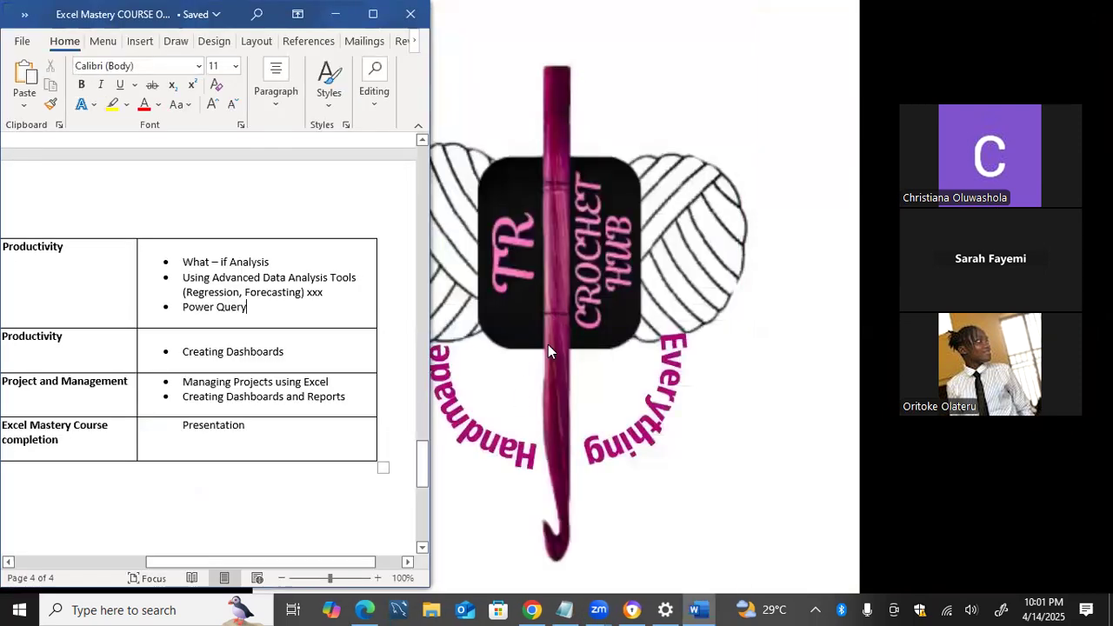
{"action": "left_click", "coordinate": [551, 344]}
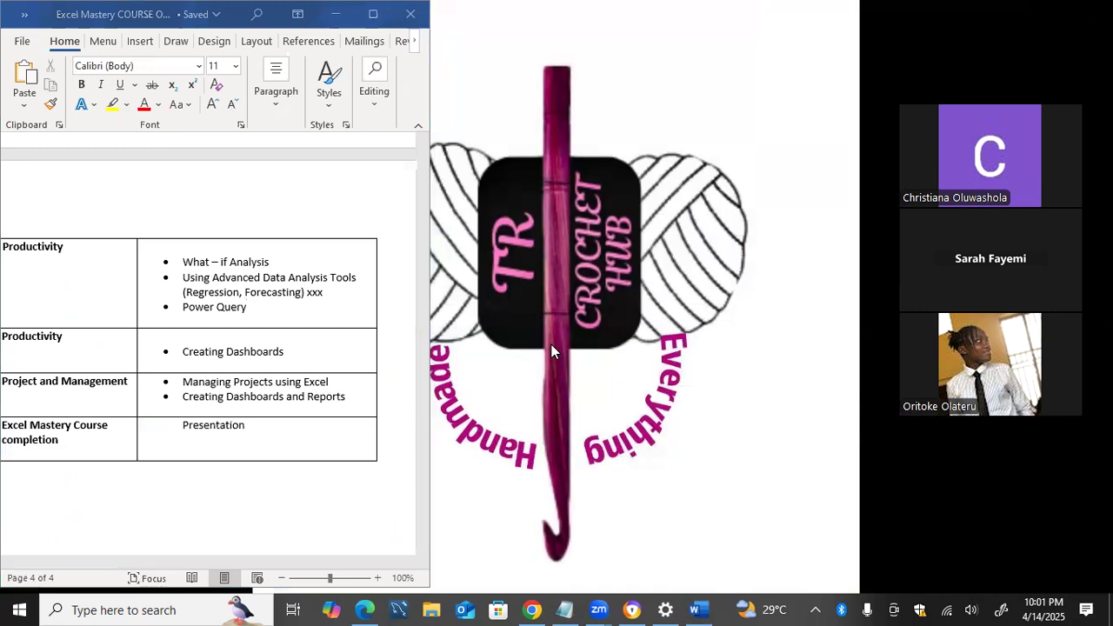
Start Excel again and create a new blank workbook
{"action": "key", "text": "super"}
{"action": "type", "text": "exc"}
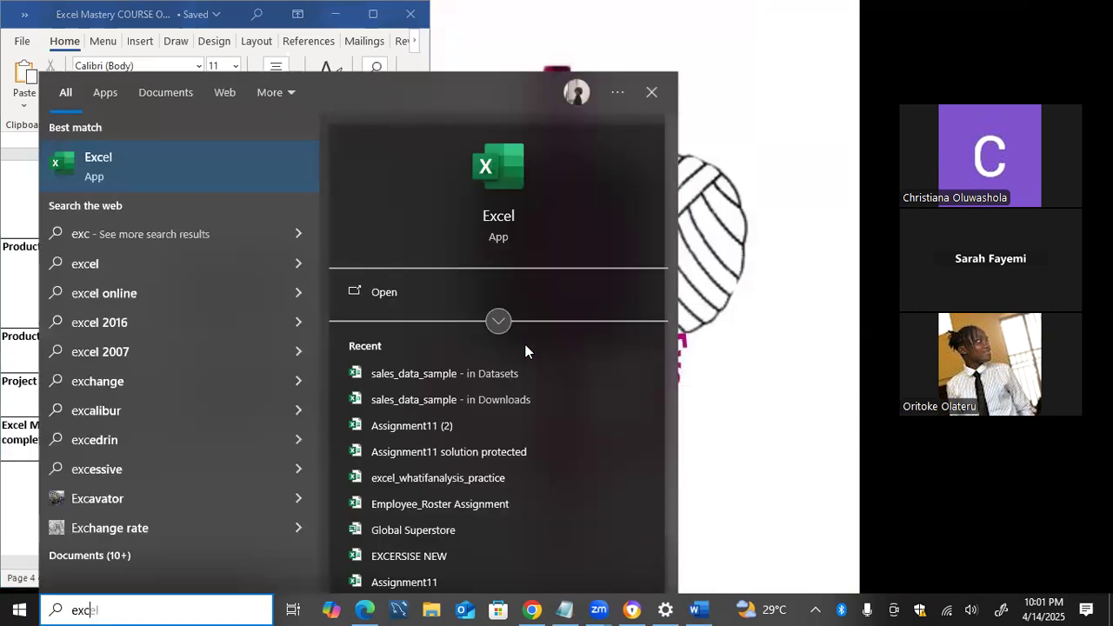
{"action": "type", "text": "el"}
{"action": "left_click", "coordinate": [482, 293]}
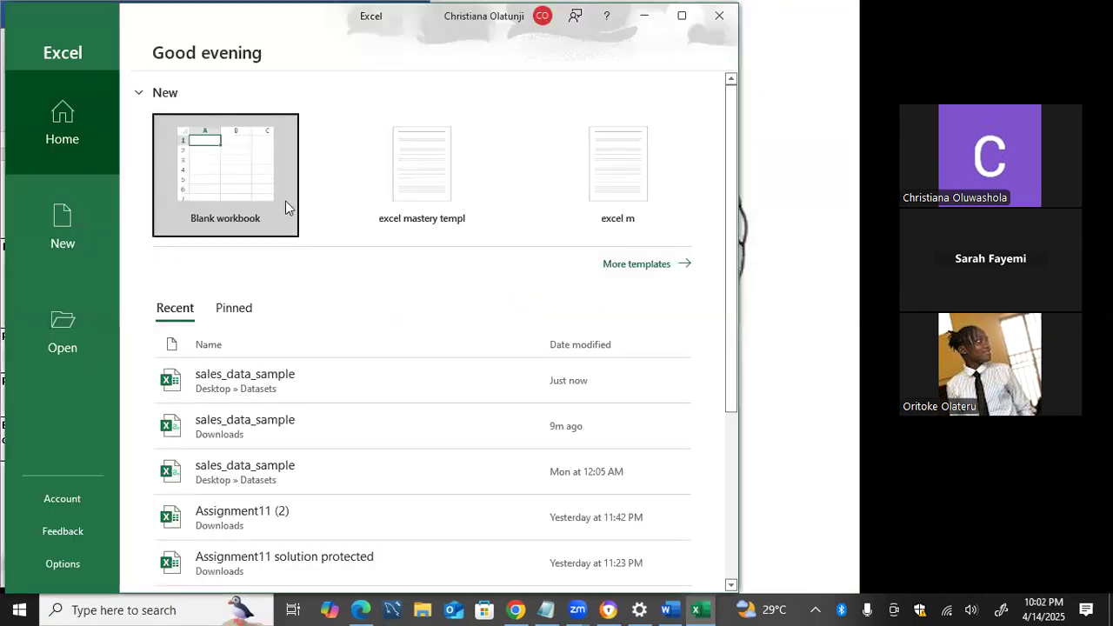
{"action": "left_click", "coordinate": [265, 190]}
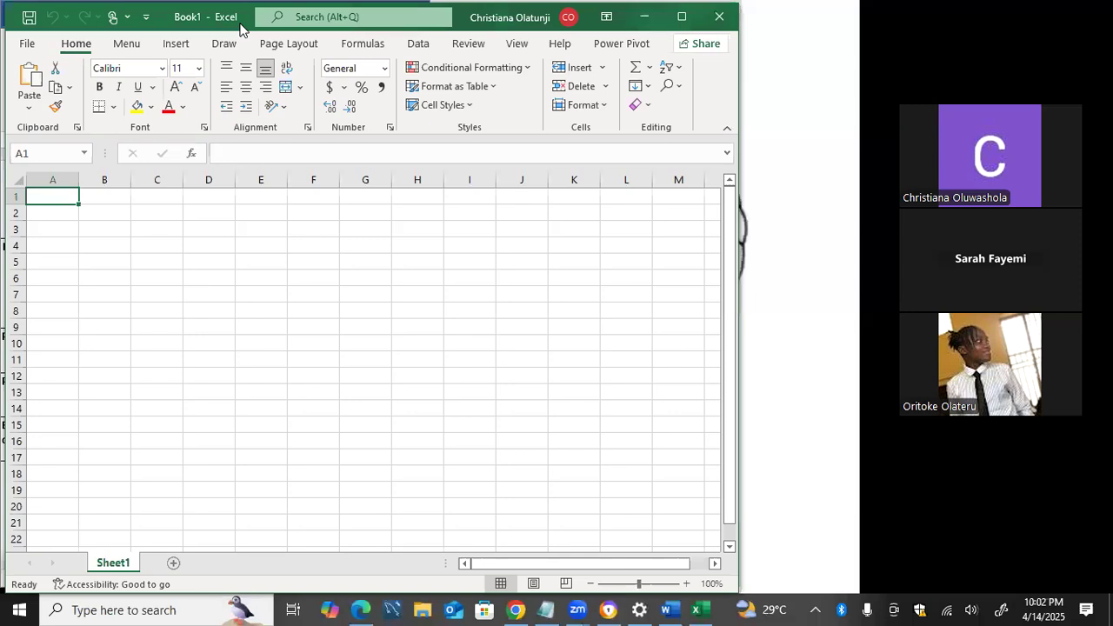
Import the sales_data_sample Excel workbook from the Datasets folder on the Desktop as a data source
{"action": "left_click", "coordinate": [408, 47]}
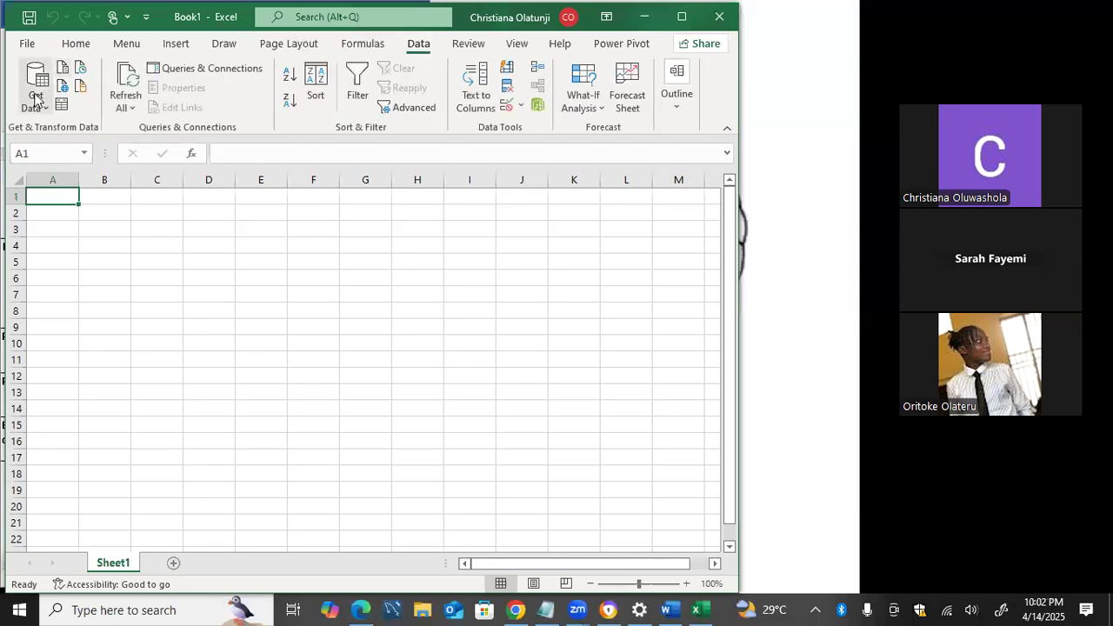
{"action": "left_click", "coordinate": [35, 97]}
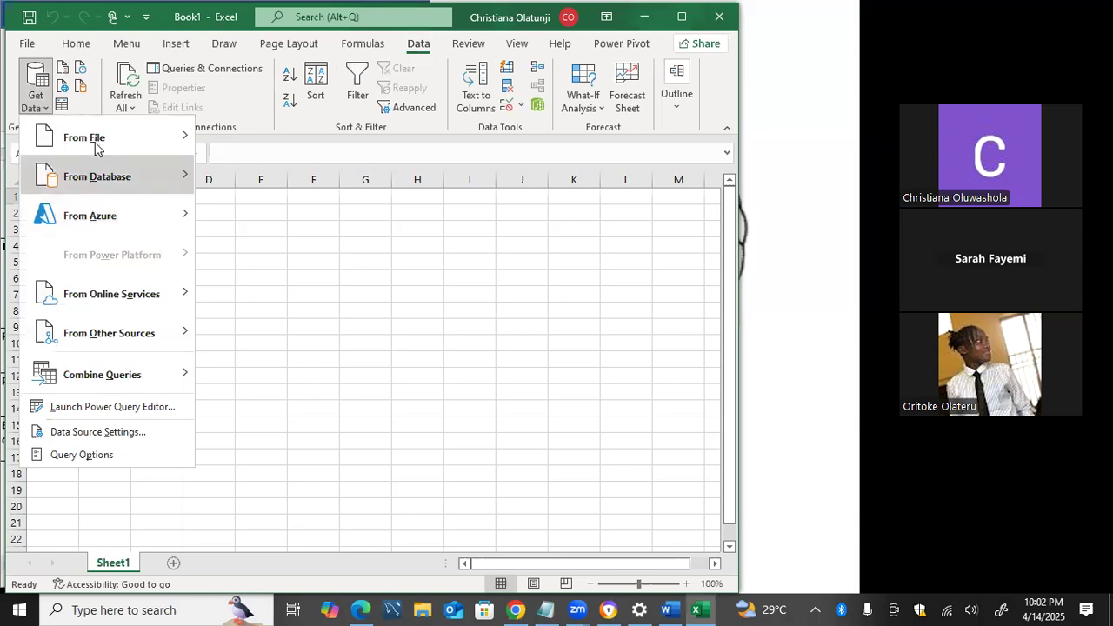
{"action": "mouse_move", "coordinate": [96, 144]}
{"action": "left_click", "coordinate": [261, 146]}
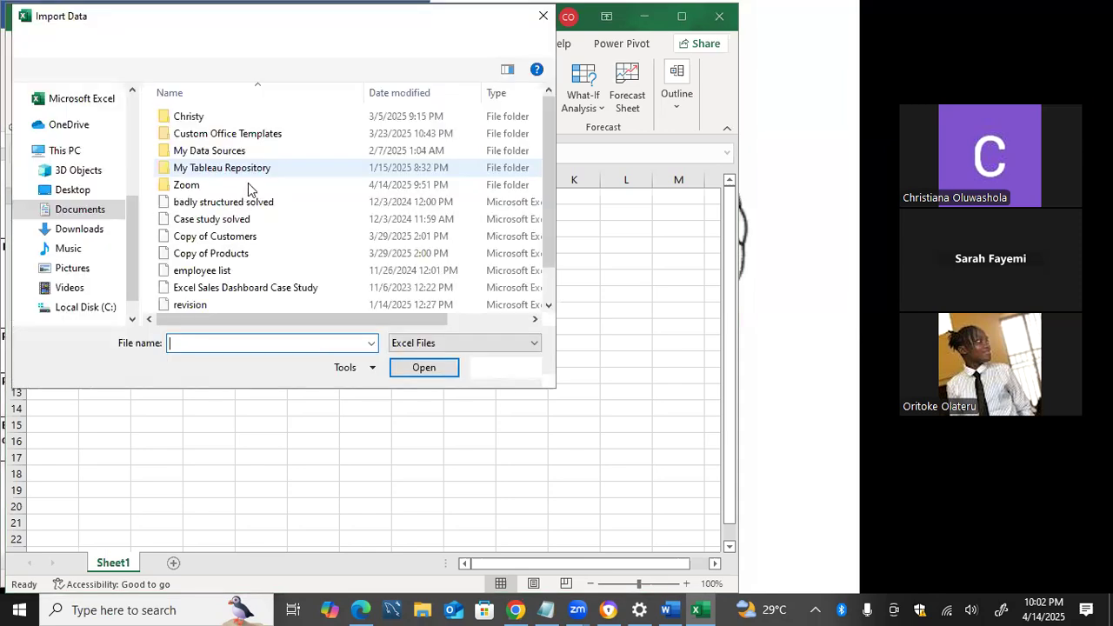
{"action": "left_click", "coordinate": [72, 231]}
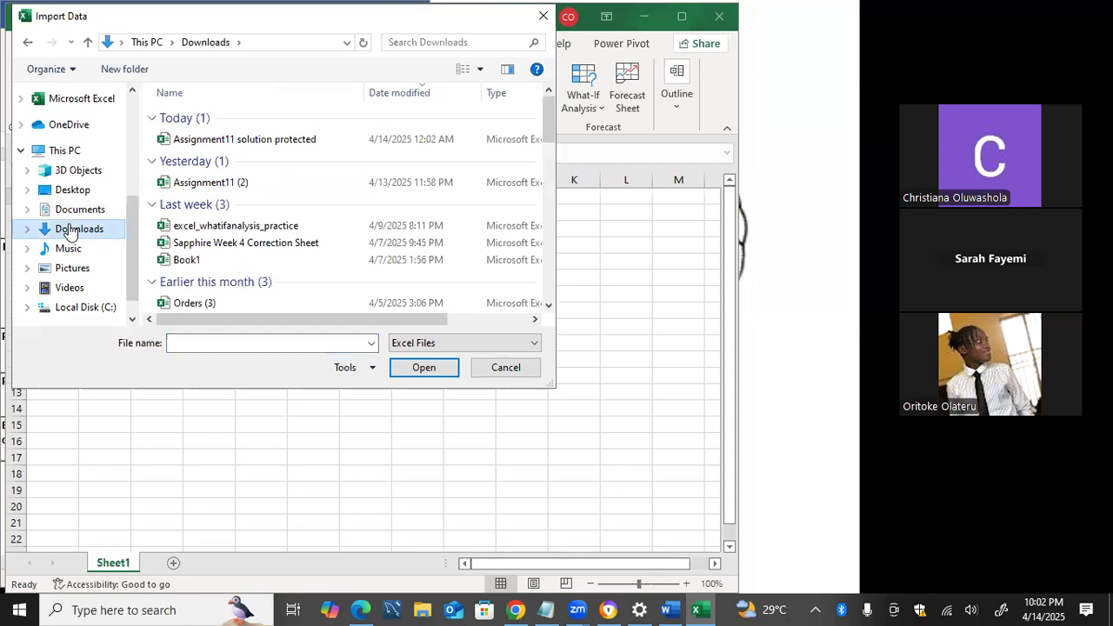
{"action": "left_click", "coordinate": [80, 211]}
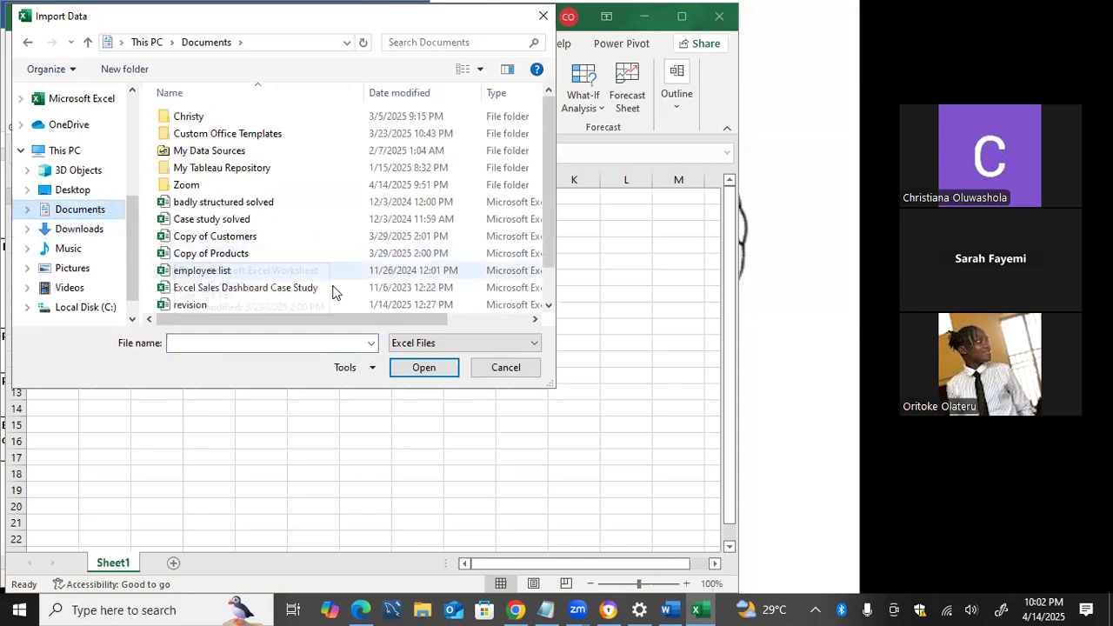
{"action": "scroll", "coordinate": [332, 291], "scroll_direction": "down", "scroll_amount": 1}
{"action": "scroll", "coordinate": [332, 290], "scroll_direction": "down", "scroll_amount": 1}
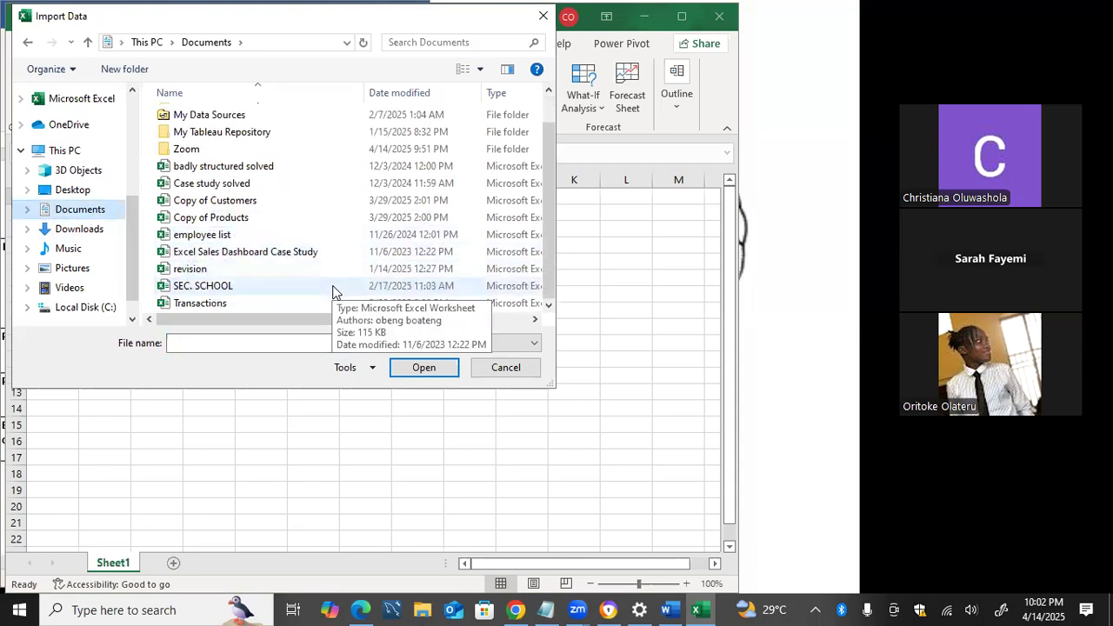
{"action": "scroll", "coordinate": [213, 224], "scroll_direction": "up", "scroll_amount": 2}
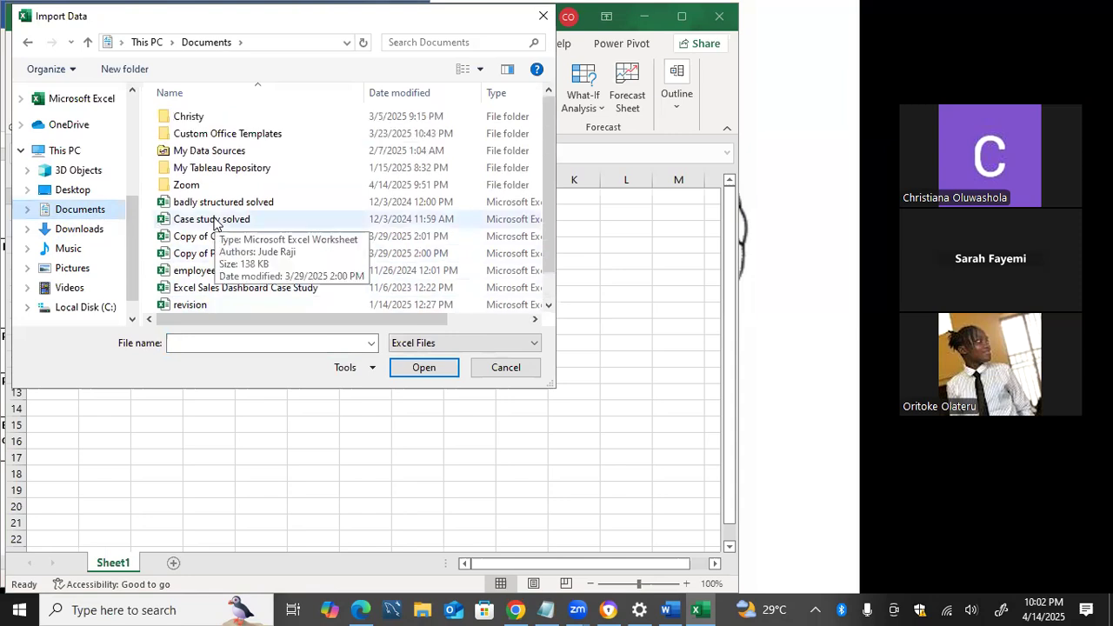
{"action": "left_click", "coordinate": [90, 193]}
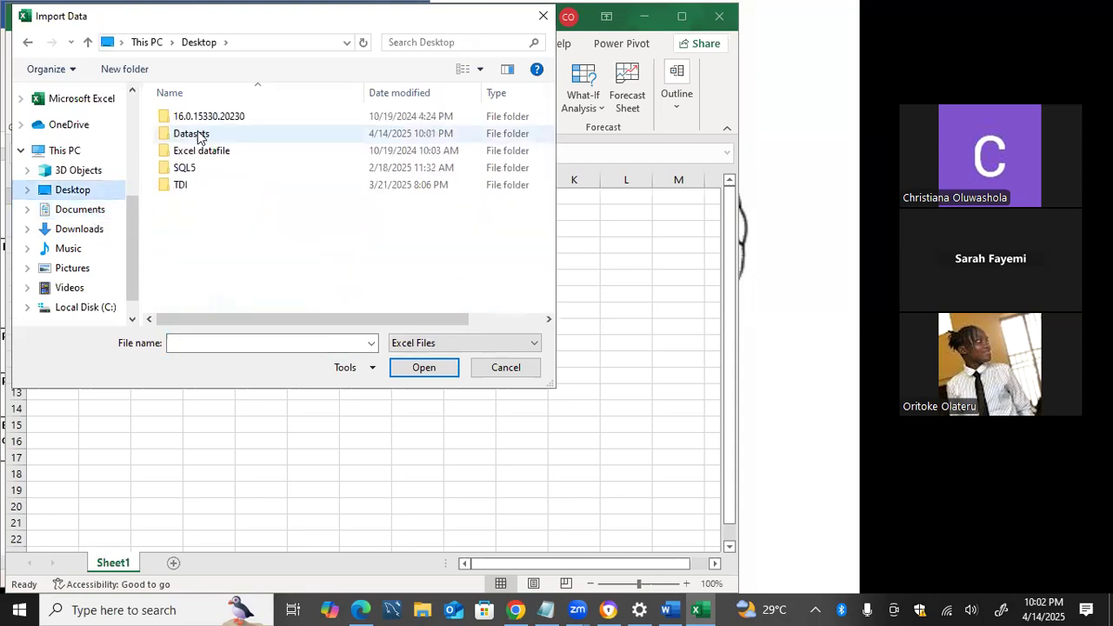
{"action": "double_click", "coordinate": [199, 137]}
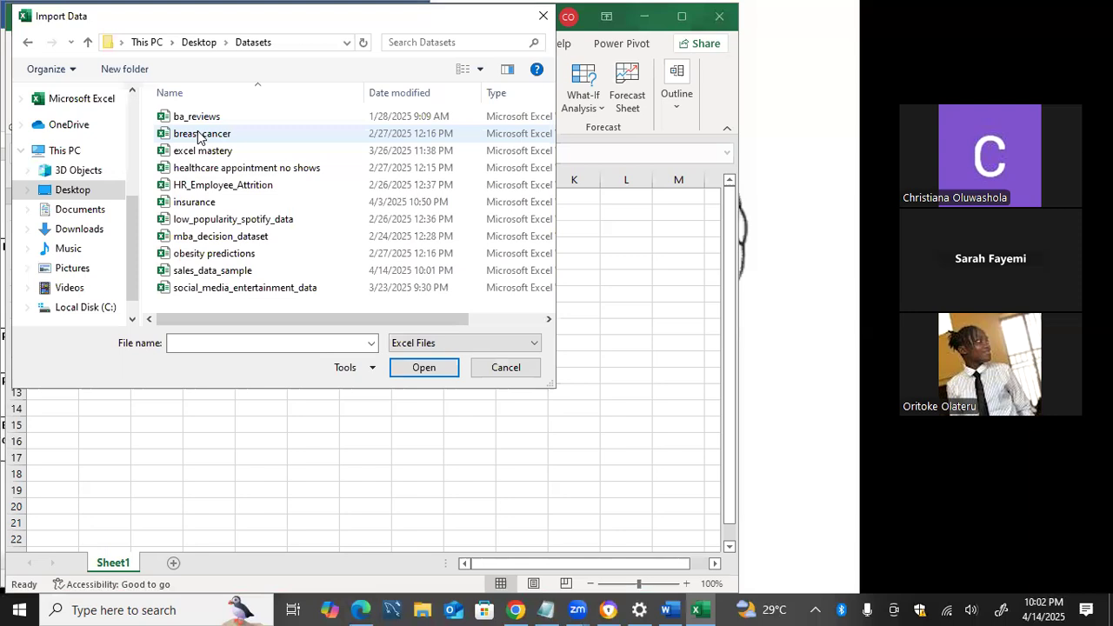
{"action": "left_click", "coordinate": [215, 273]}
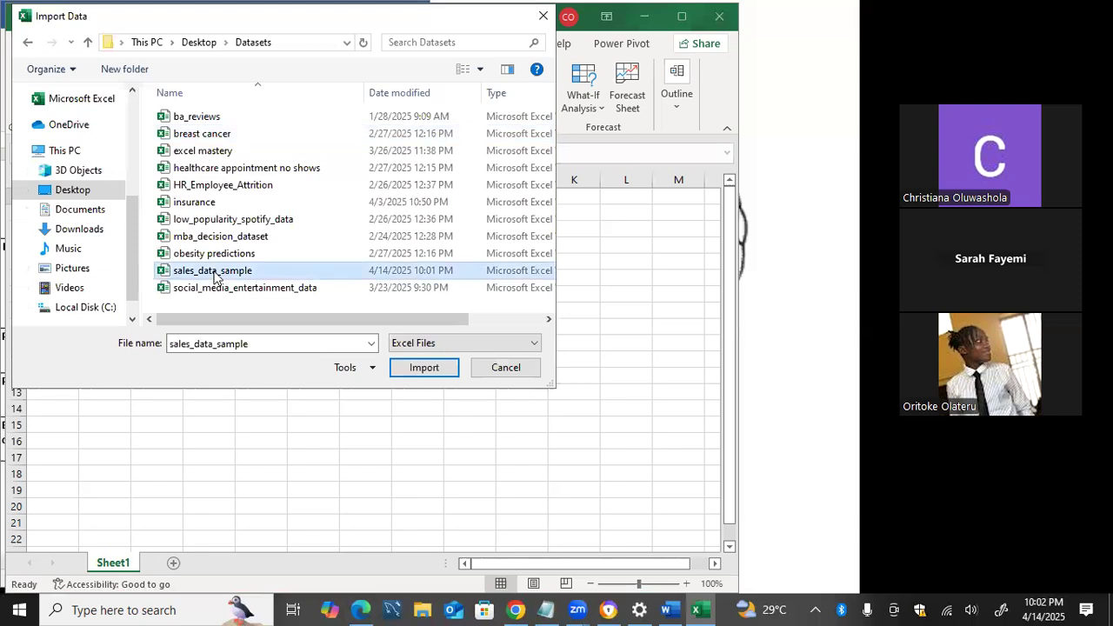
{"action": "left_click", "coordinate": [442, 375]}
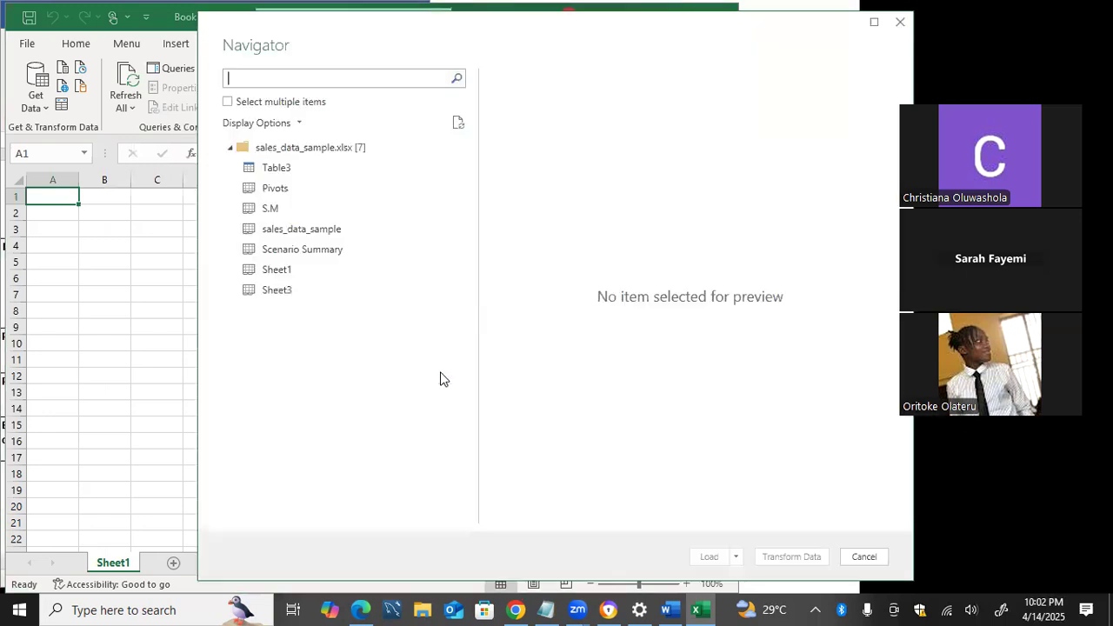
Select the sales_data_sample sheet of the imported workbook and open it for transformation in the Power Query Editor
{"action": "left_click", "coordinate": [290, 231]}
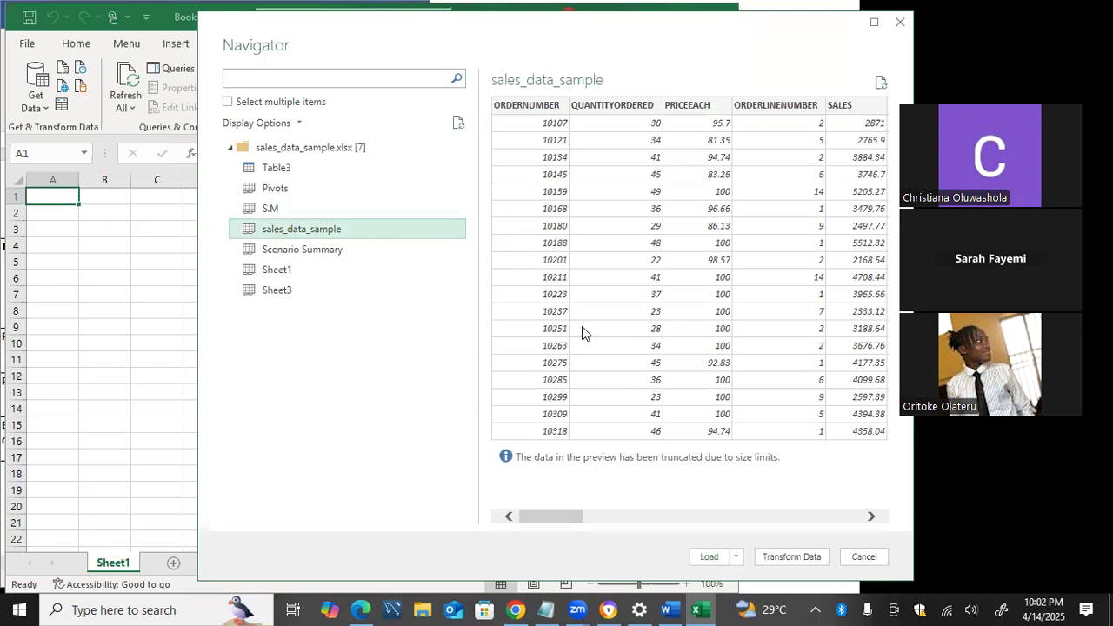
{"action": "left_click", "coordinate": [774, 560]}
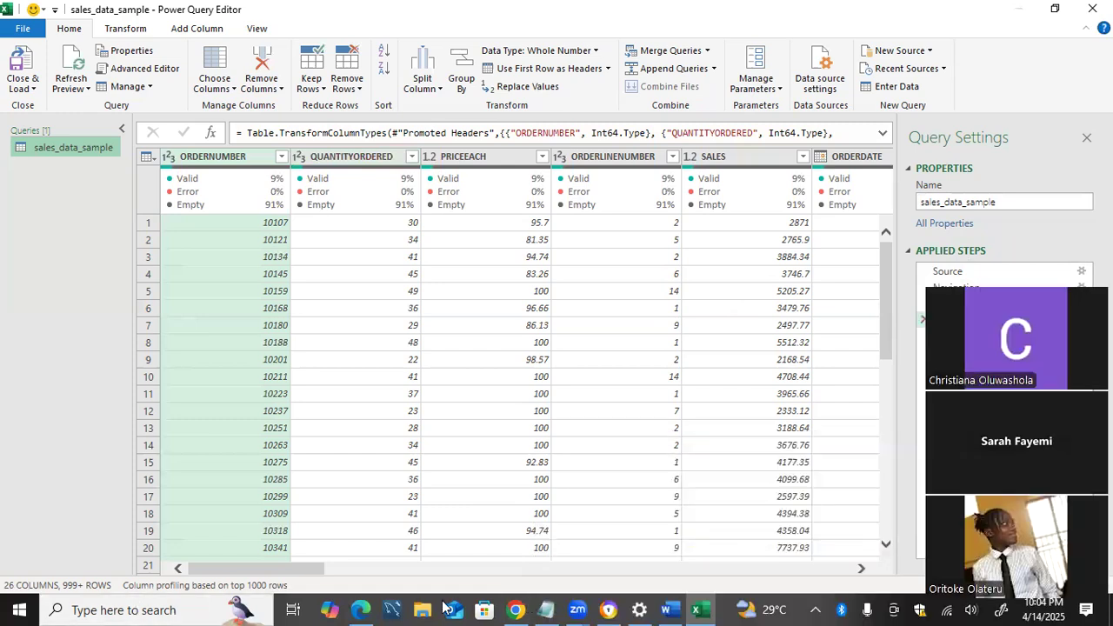
Switch to the untitled Notepad notes on data cleaning and save them as xcel in the Documents folder
{"action": "left_click", "coordinate": [548, 608]}
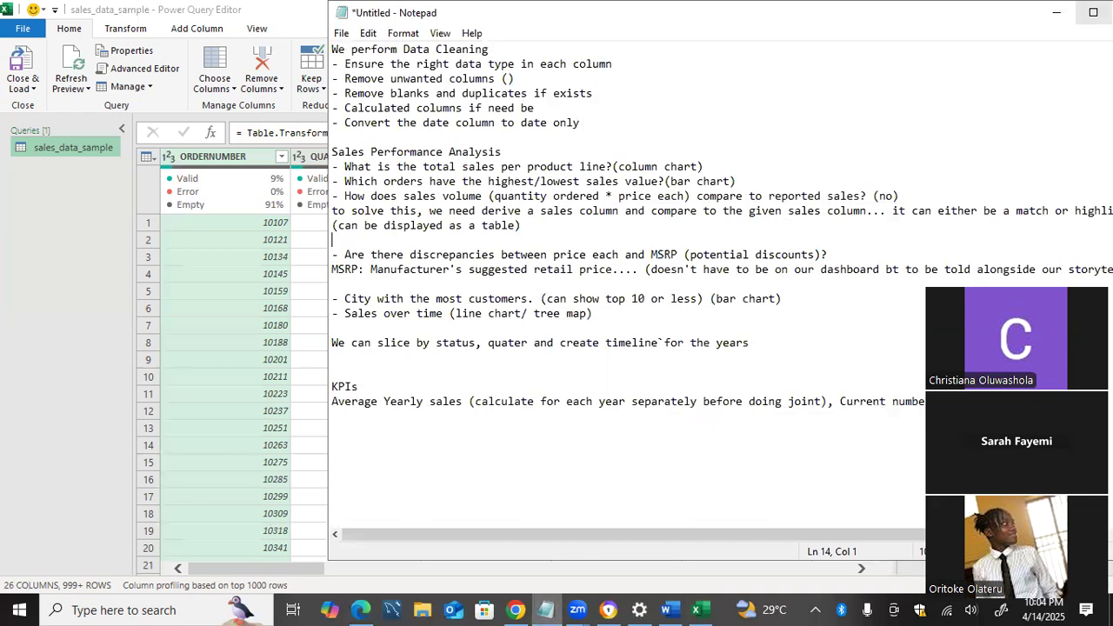
{"action": "left_click", "coordinate": [1093, 12]}
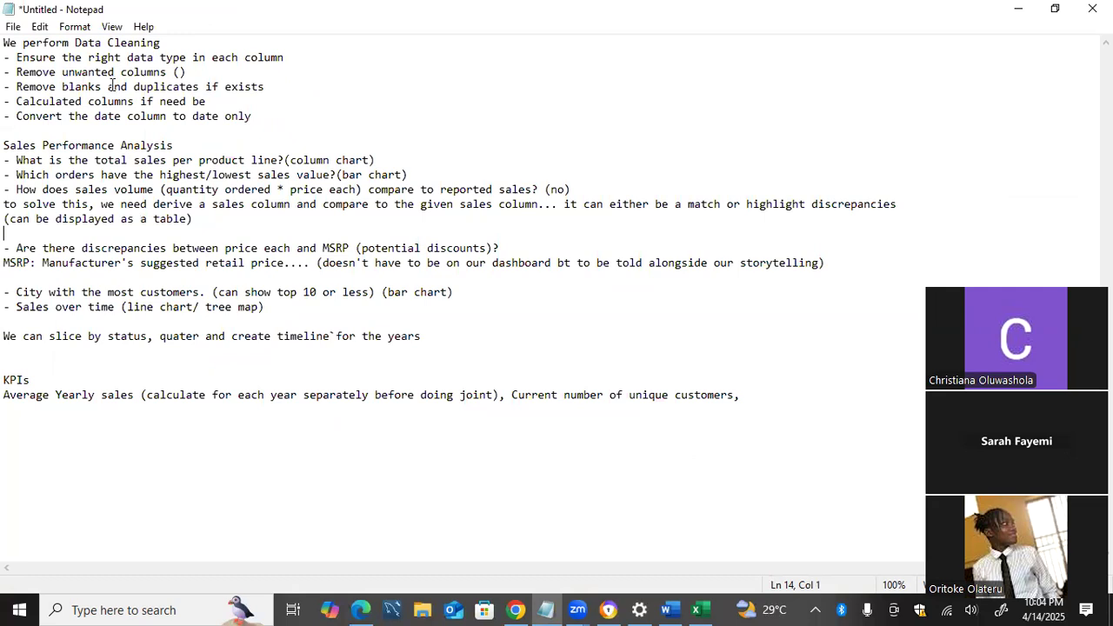
{"action": "key", "text": "ctrl+s"}
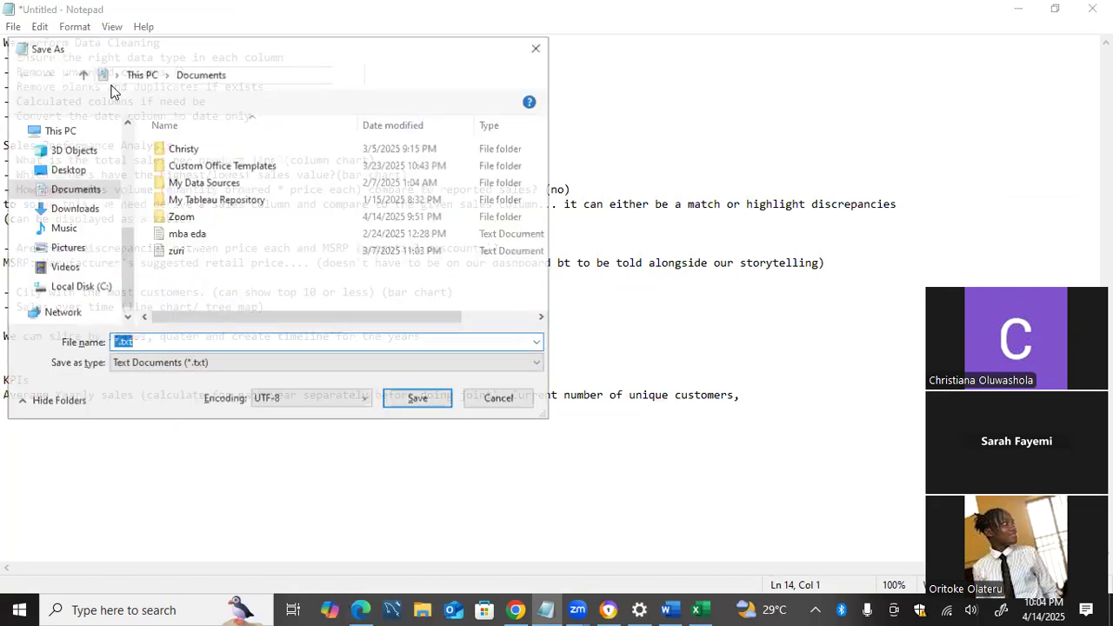
{"action": "key", "text": "BackSpace"}
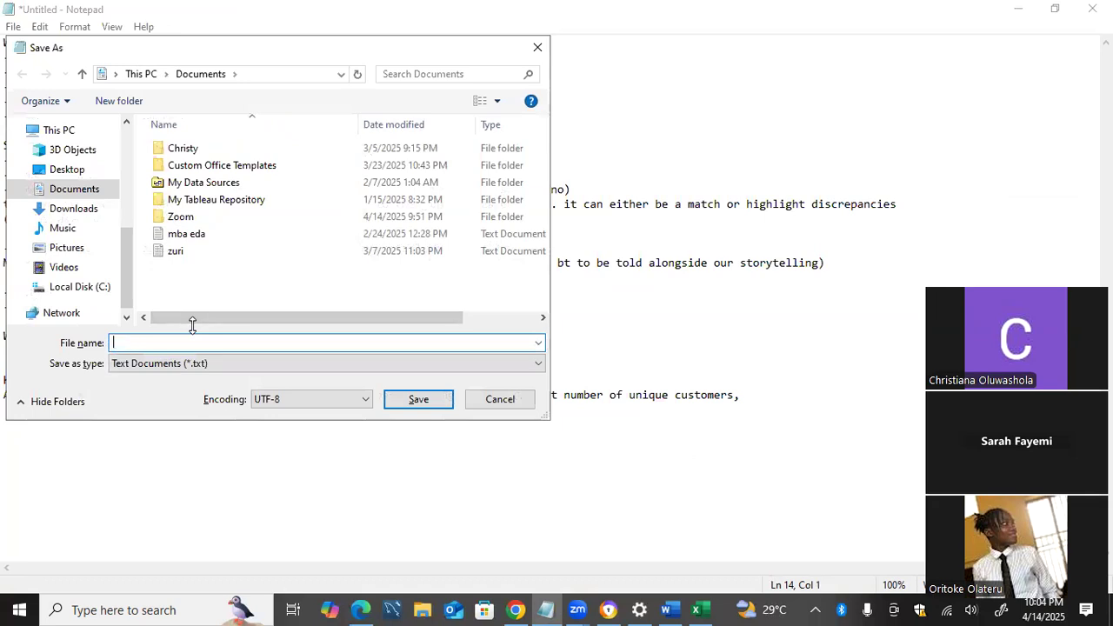
{"action": "type", "text": "xcel"}
{"action": "key", "text": "Return"}
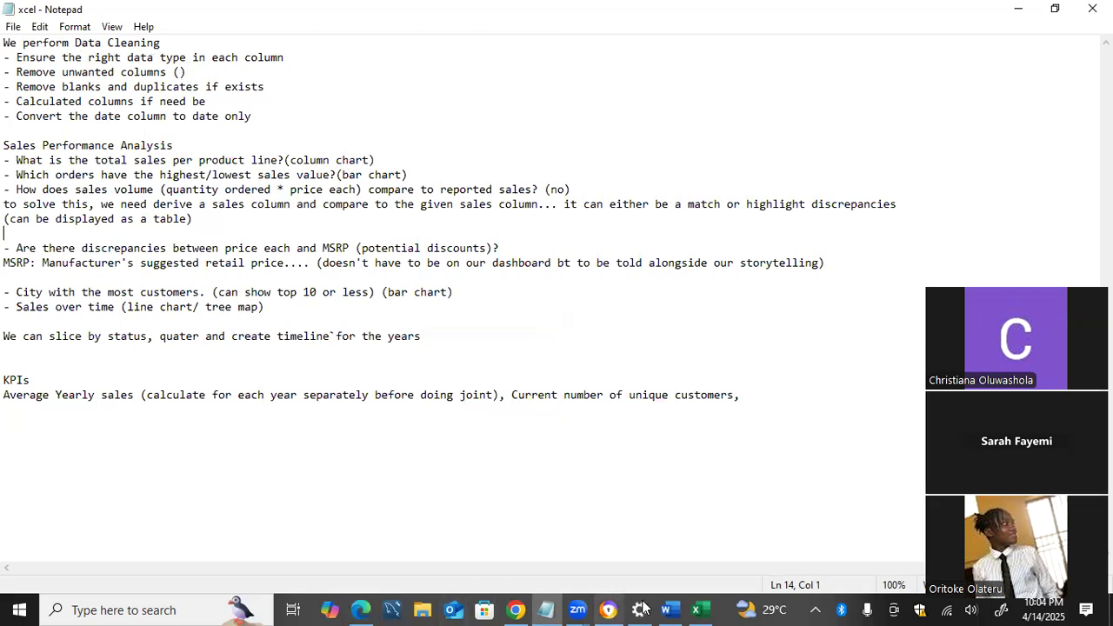
Switch back to the Power Query Editor and set the ORDERNUMBER column's data type to Whole Number
{"action": "mouse_move", "coordinate": [694, 609]}
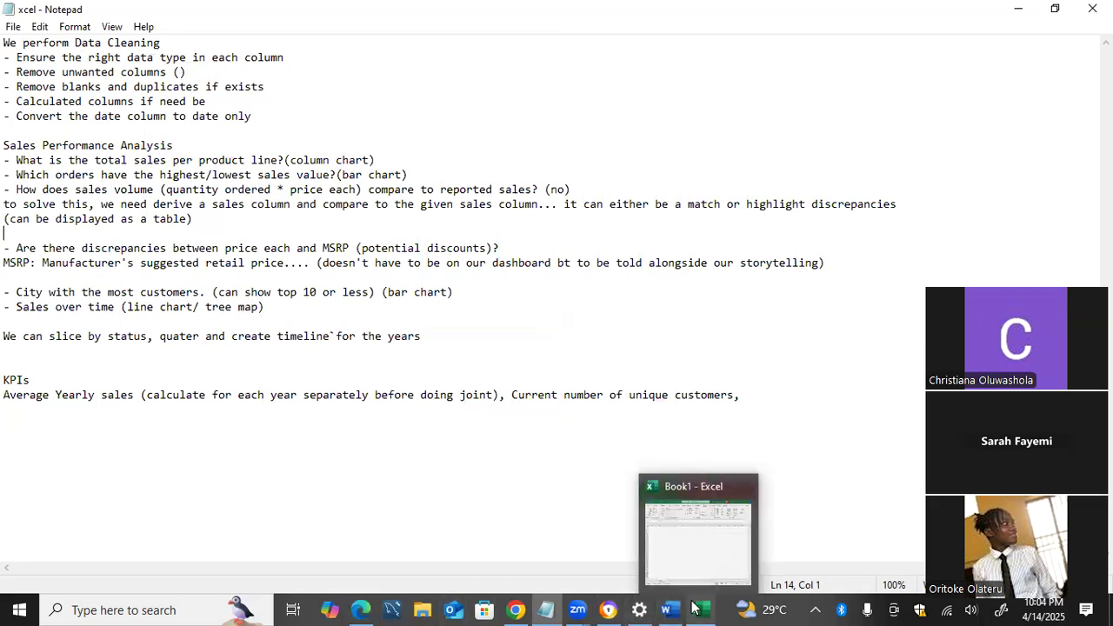
{"action": "left_click", "coordinate": [695, 609]}
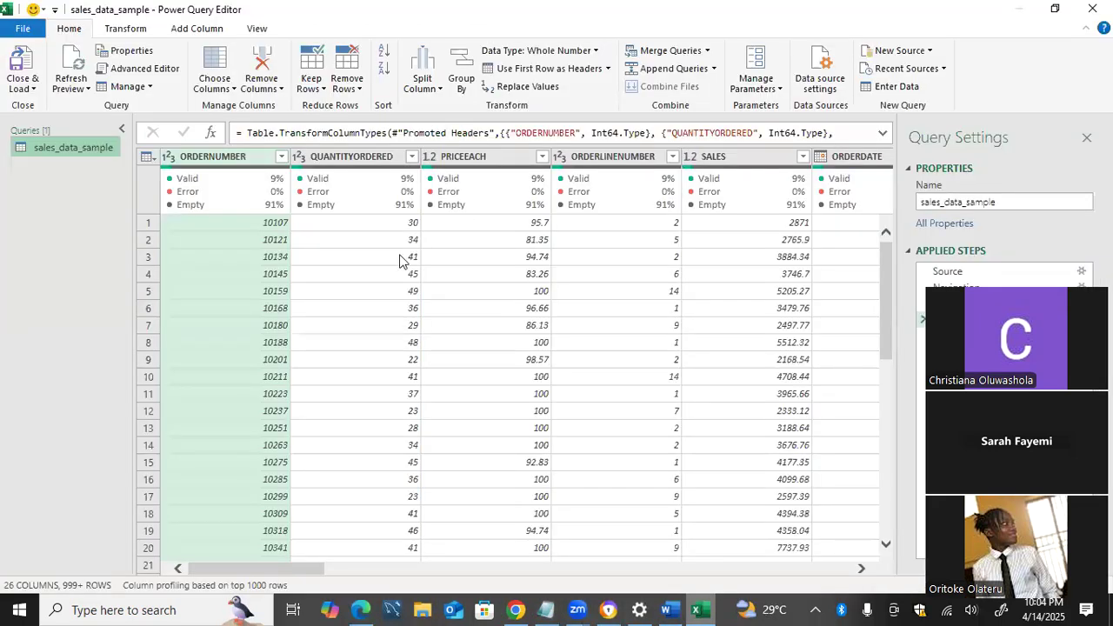
{"action": "left_click", "coordinate": [233, 156]}
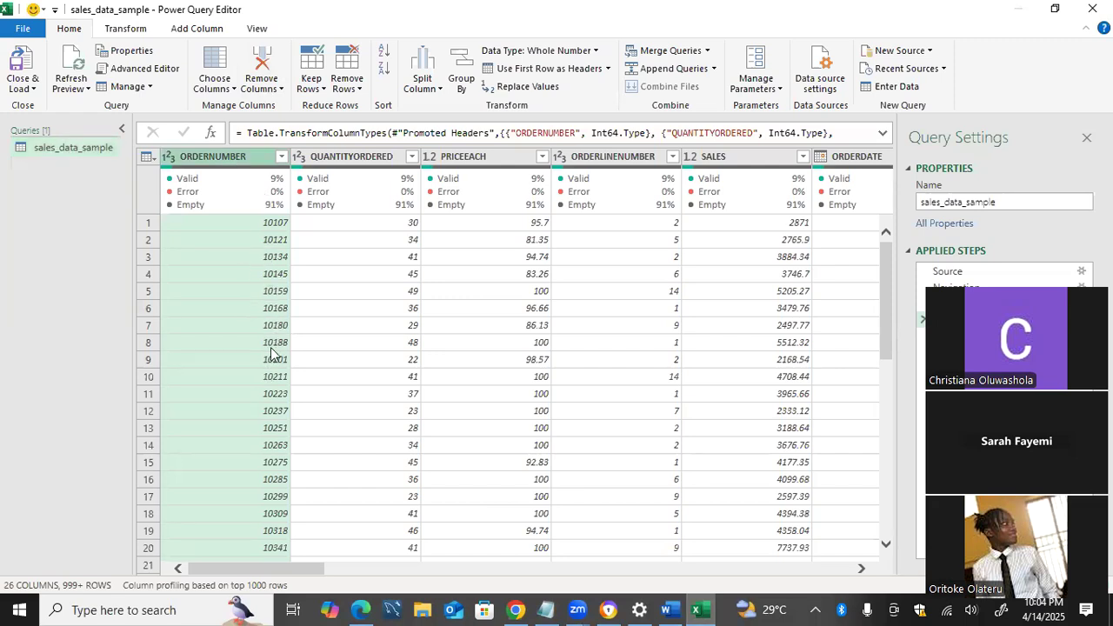
{"action": "left_click", "coordinate": [170, 165]}
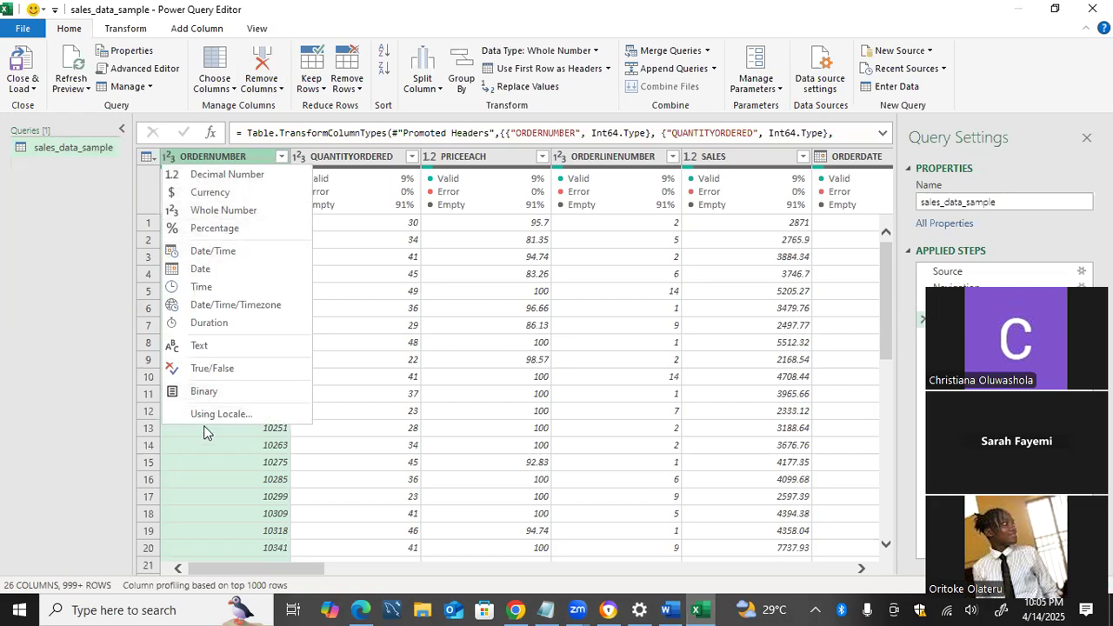
{"action": "left_click", "coordinate": [222, 211]}
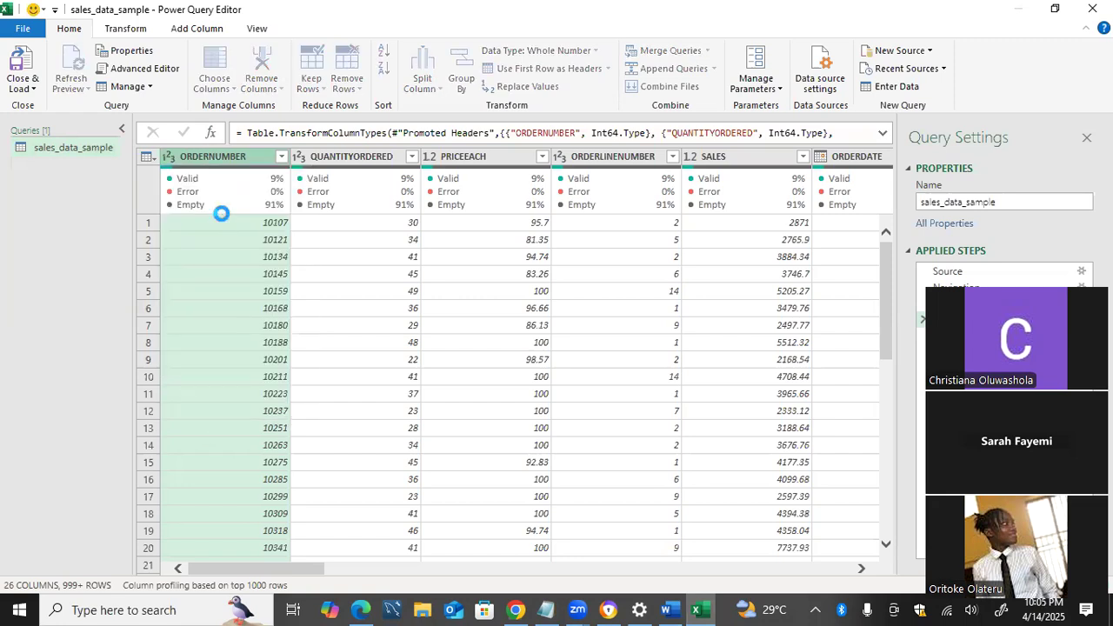
Set the data type of the QUANTITYORDERED column to Whole Number
{"action": "left_click", "coordinate": [304, 166]}
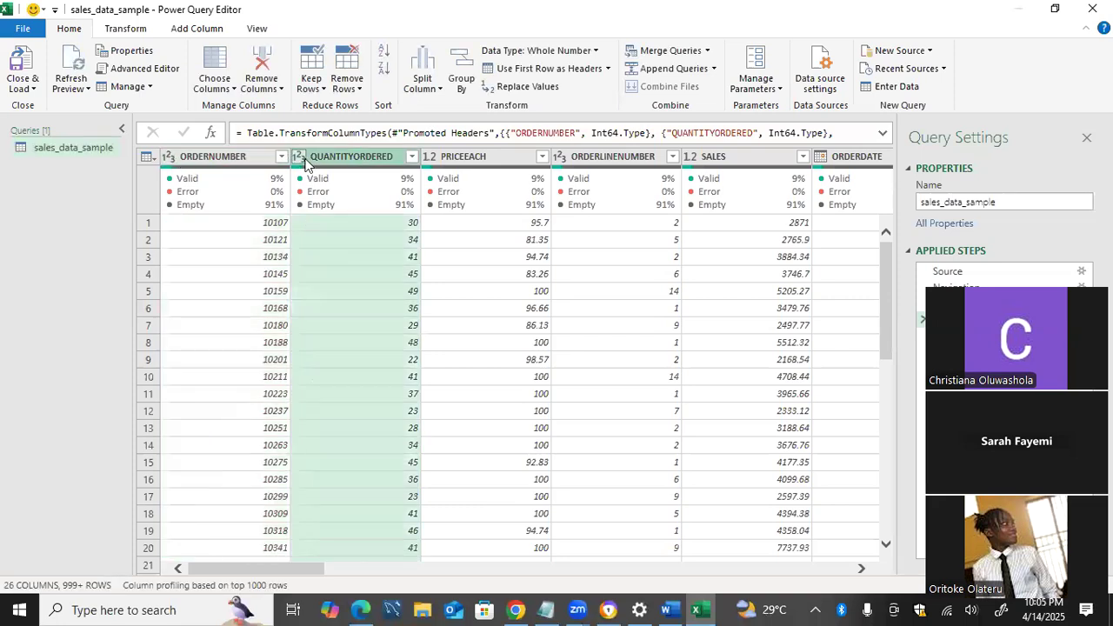
{"action": "left_click", "coordinate": [300, 158]}
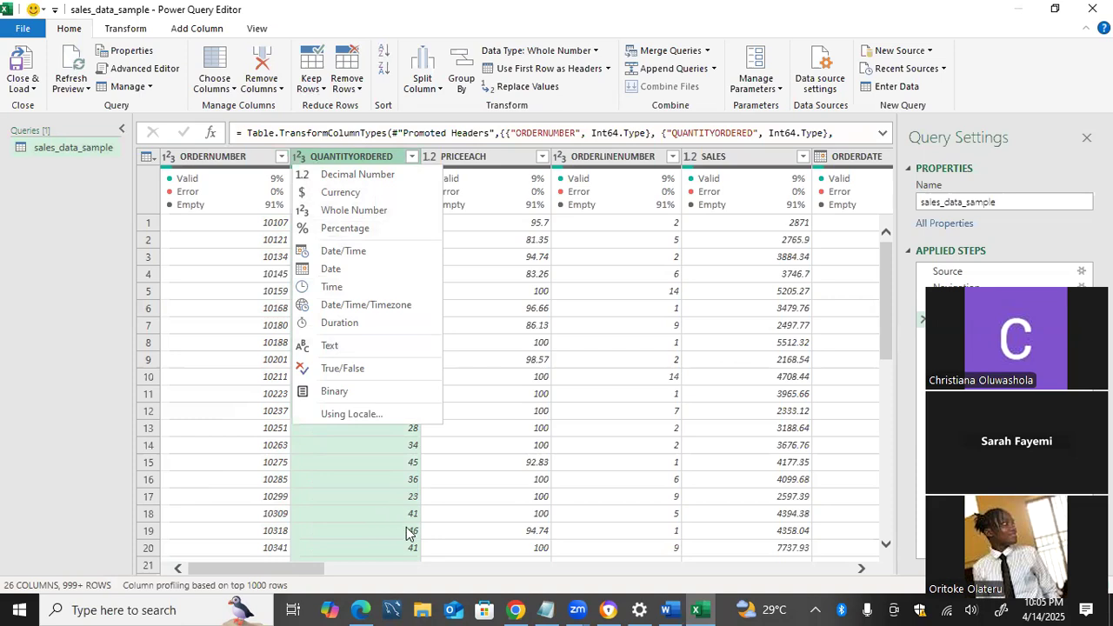
{"action": "left_click", "coordinate": [344, 211]}
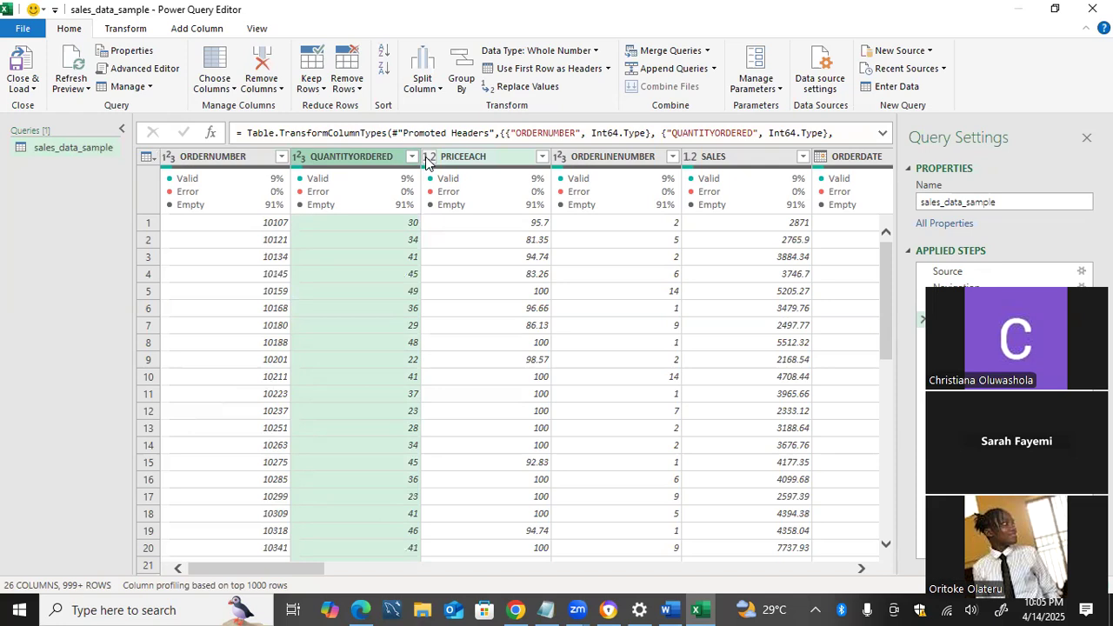
Set the data type of the PRICEEACH column to Currency, replacing the existing type conversion
{"action": "left_click", "coordinate": [427, 158]}
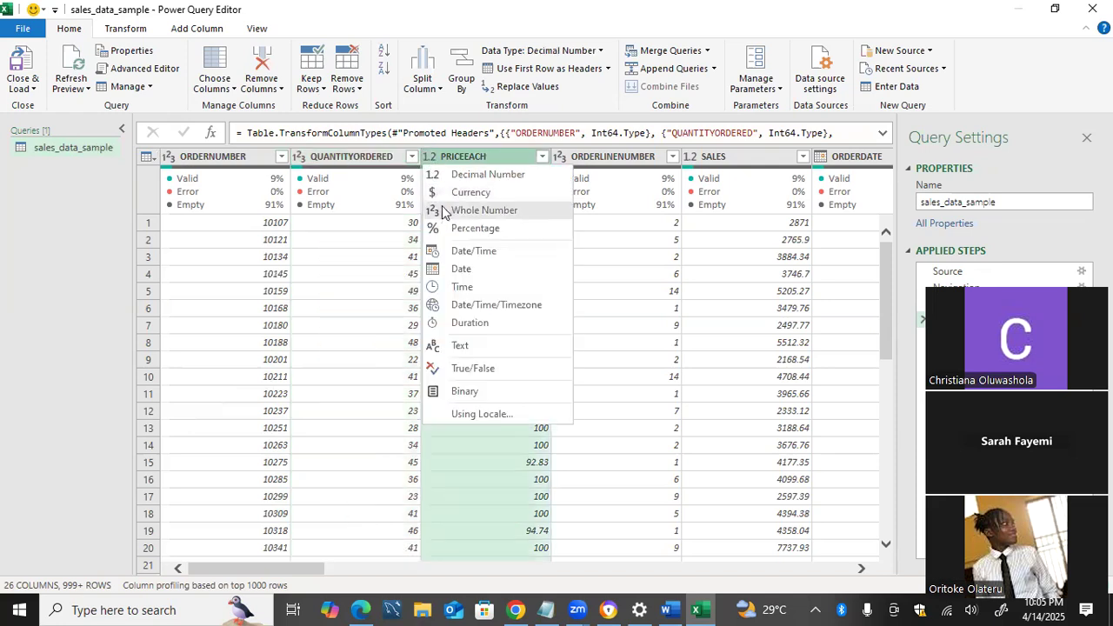
{"action": "left_click", "coordinate": [469, 193]}
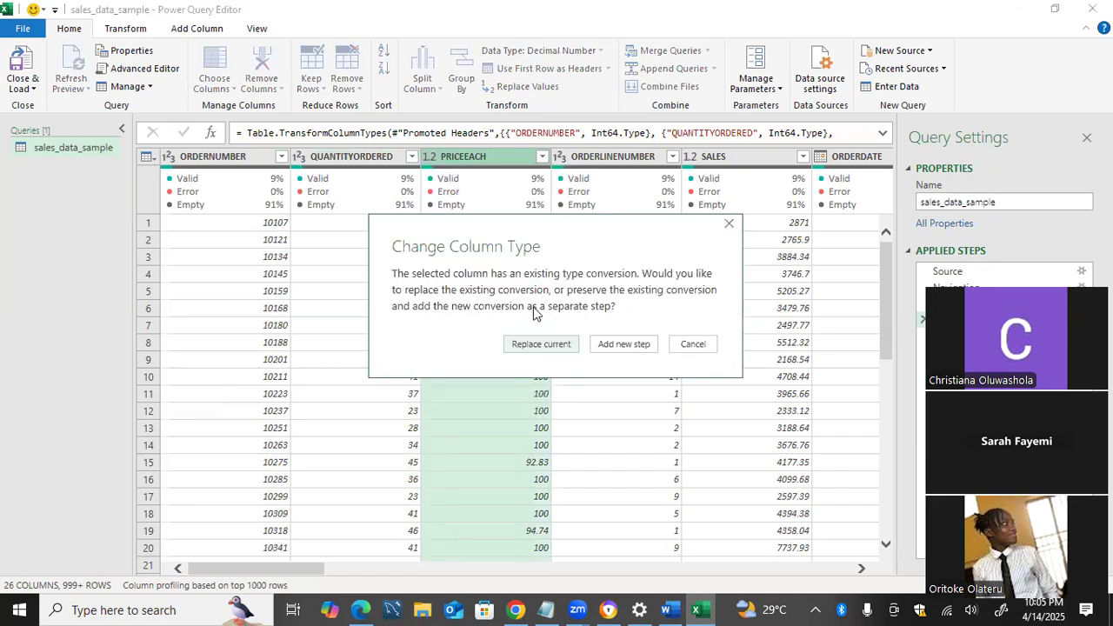
{"action": "left_click", "coordinate": [567, 350]}
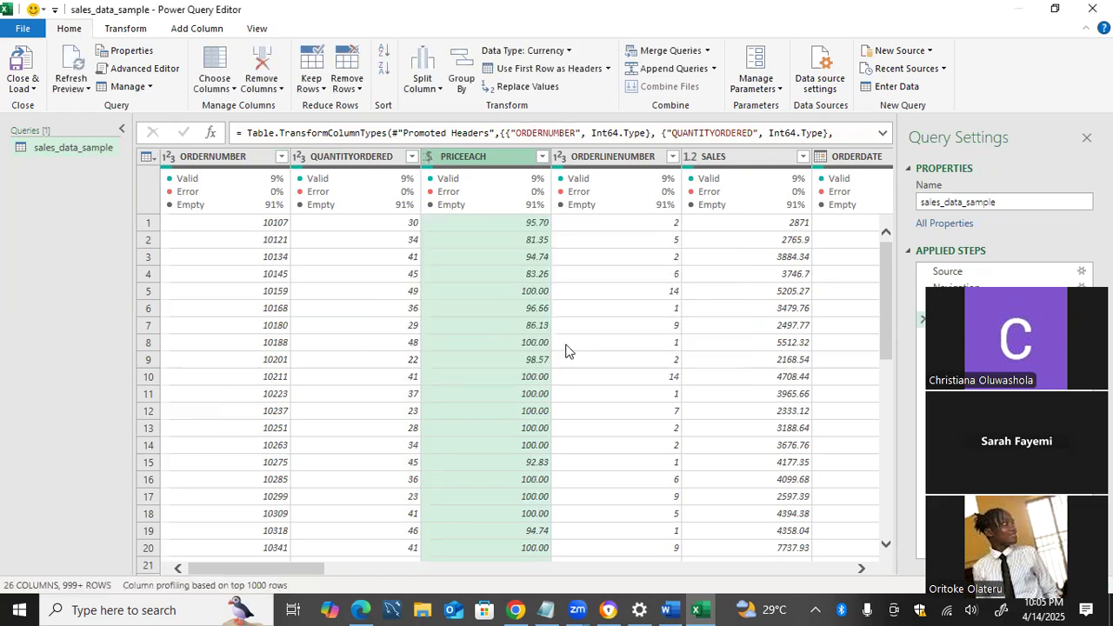
{"action": "left_click", "coordinate": [429, 156]}
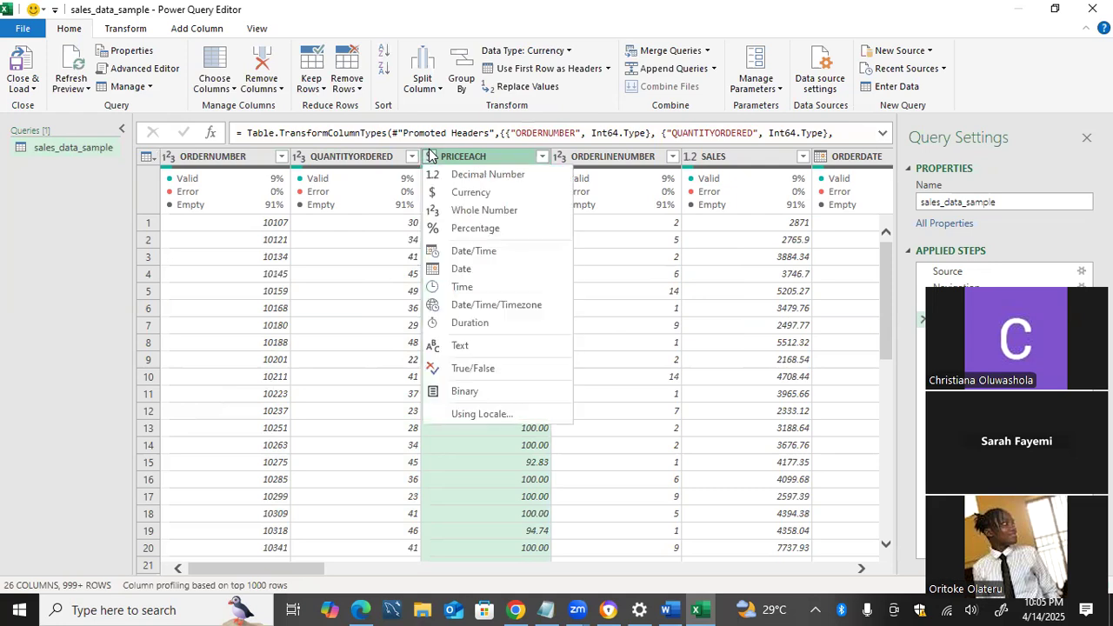
{"action": "left_click", "coordinate": [451, 193]}
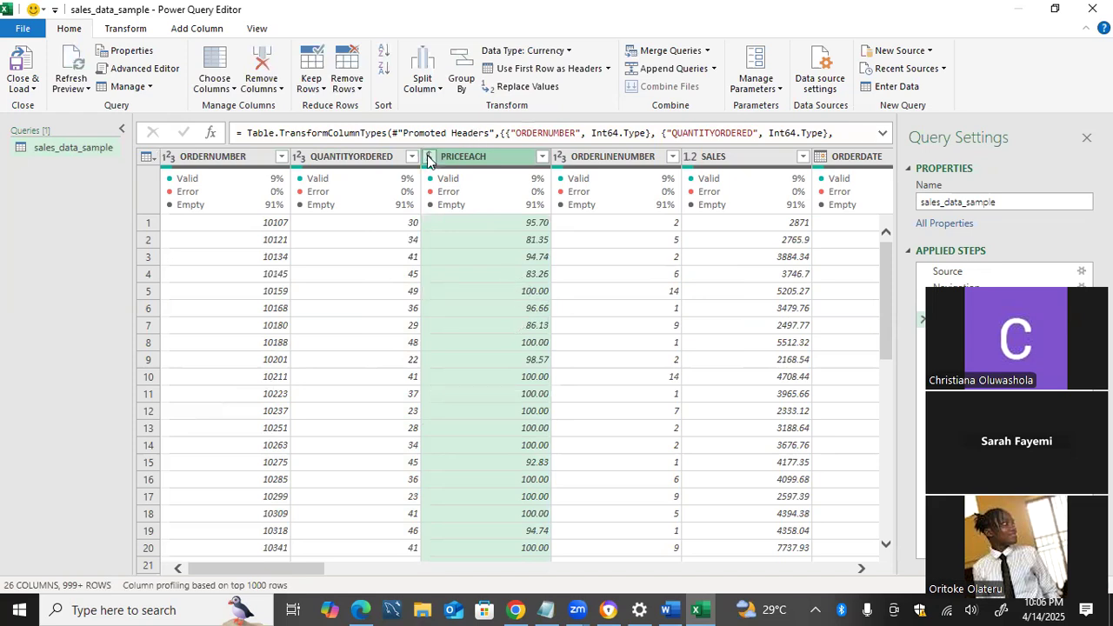
Change the PRICEEACH column to Decimal Number and back to Currency, replacing the current conversion both times
{"action": "left_click", "coordinate": [428, 157]}
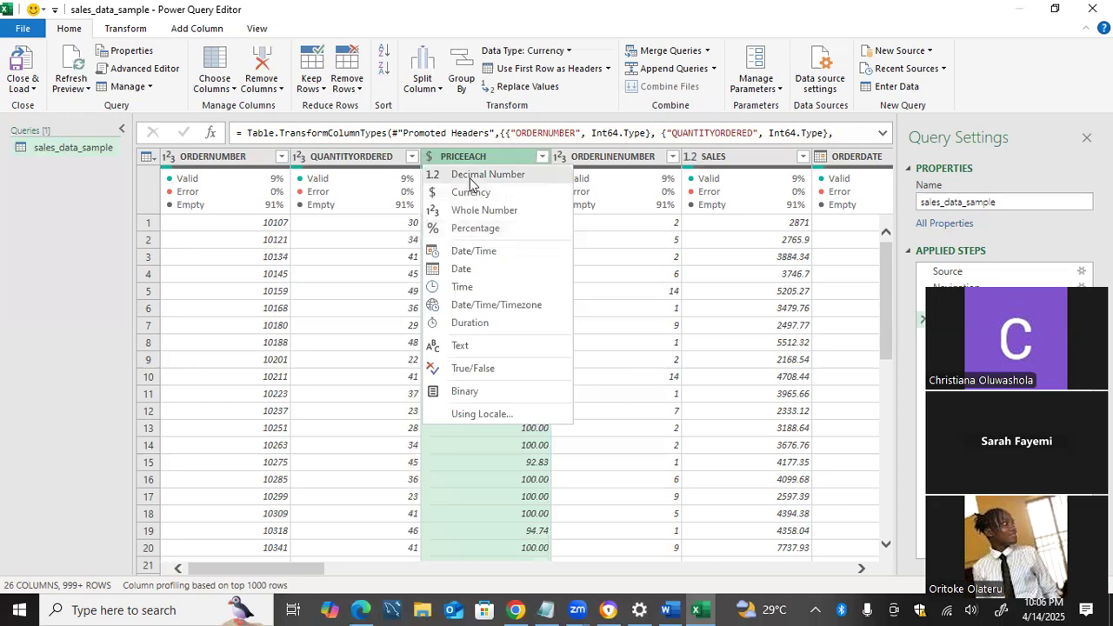
{"action": "left_click", "coordinate": [469, 177]}
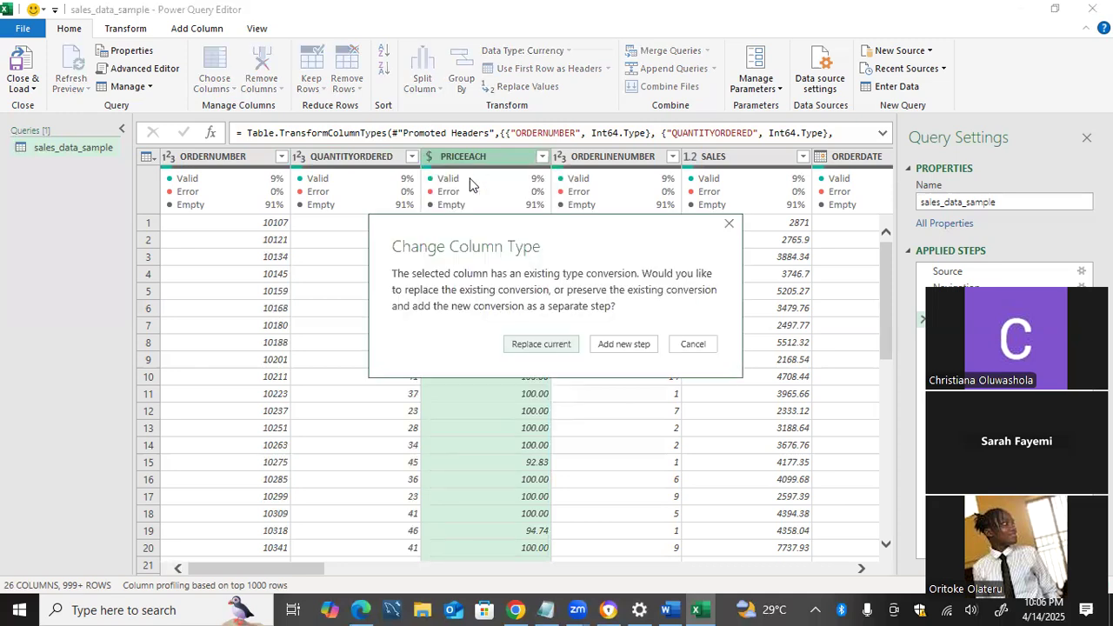
{"action": "left_click", "coordinate": [531, 344]}
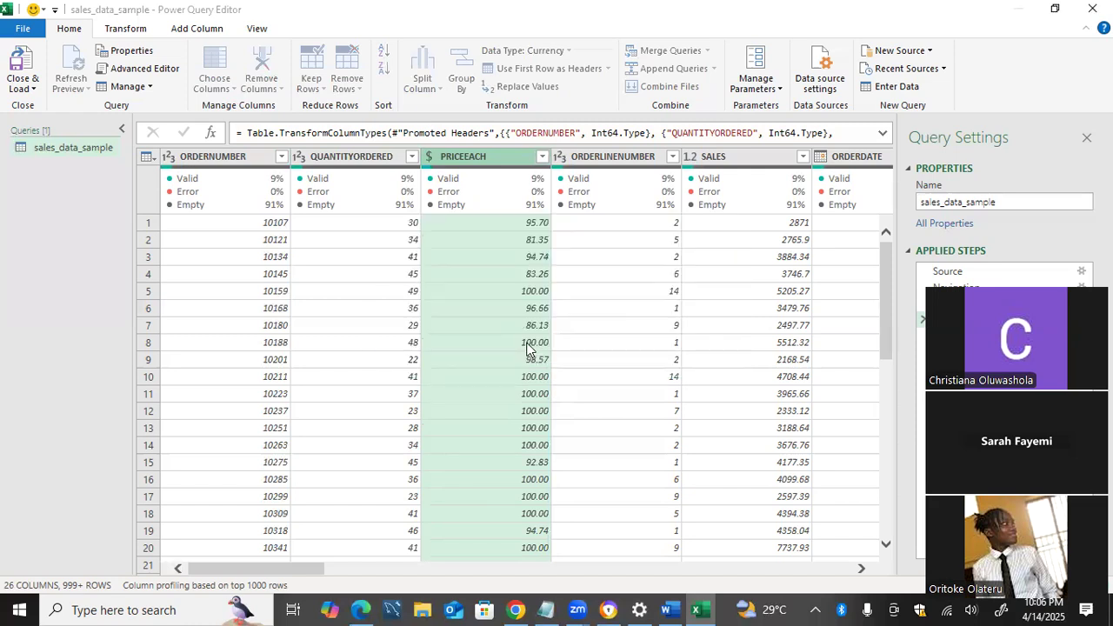
{"action": "left_click", "coordinate": [428, 159]}
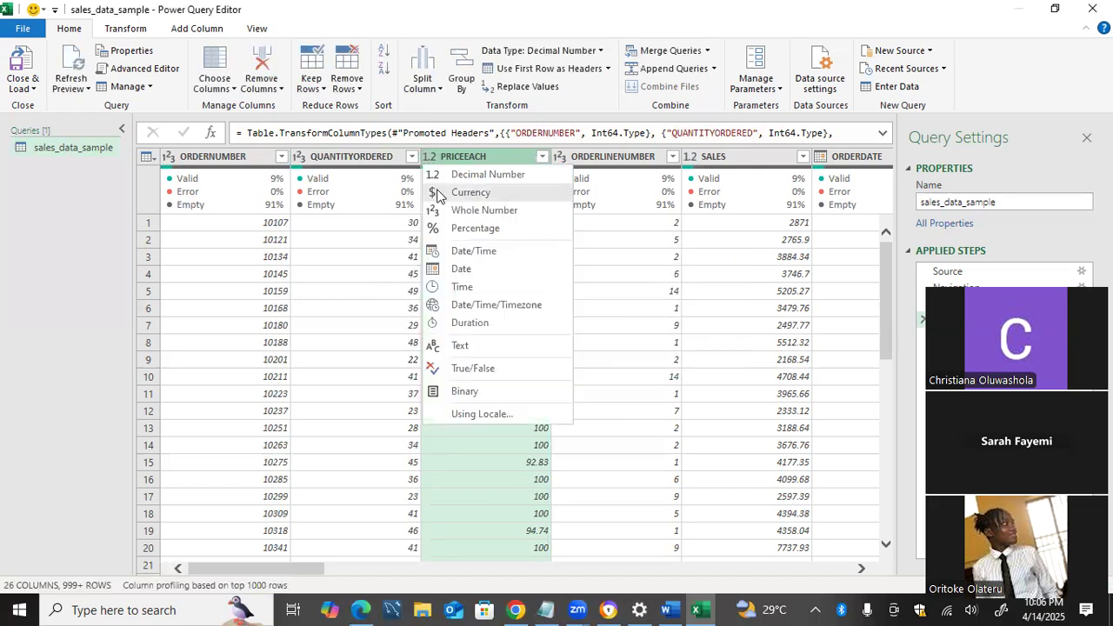
{"action": "left_click", "coordinate": [441, 191]}
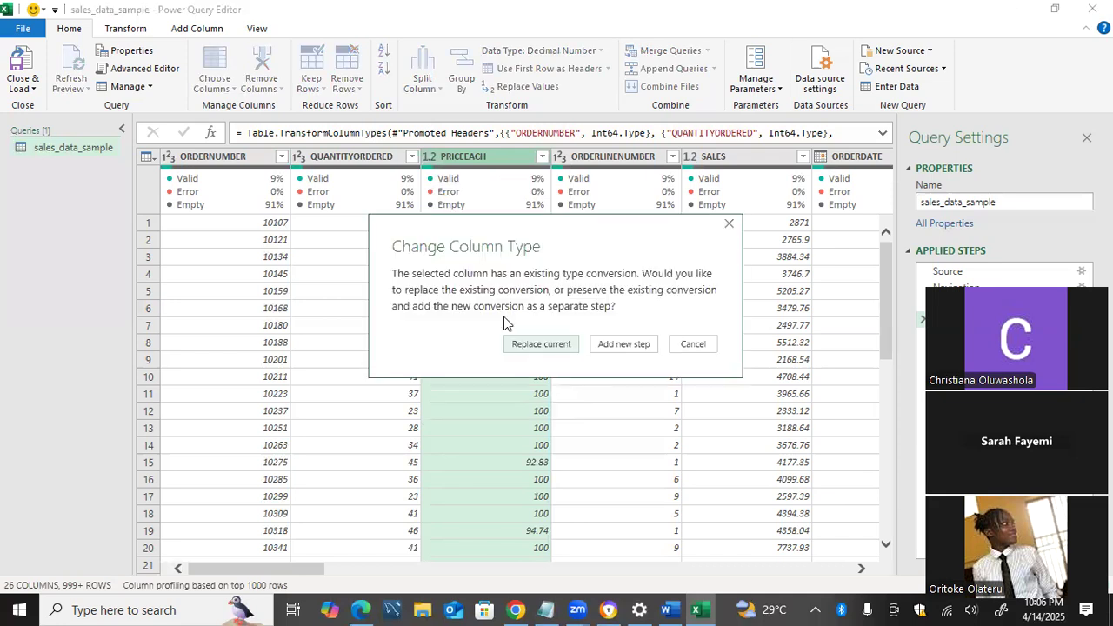
{"action": "left_click", "coordinate": [516, 346]}
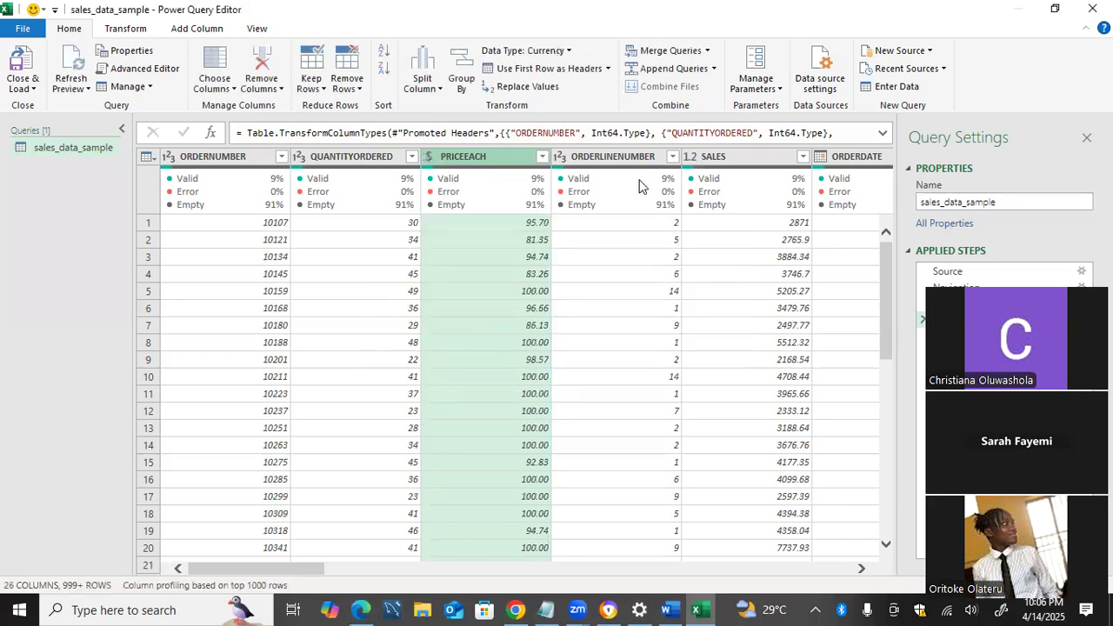
Set the data type of the SALES column to Currency, replacing the existing type conversion
{"action": "mouse_move", "coordinate": [635, 177]}
{"action": "left_click", "coordinate": [692, 158]}
{"action": "left_click", "coordinate": [694, 194]}
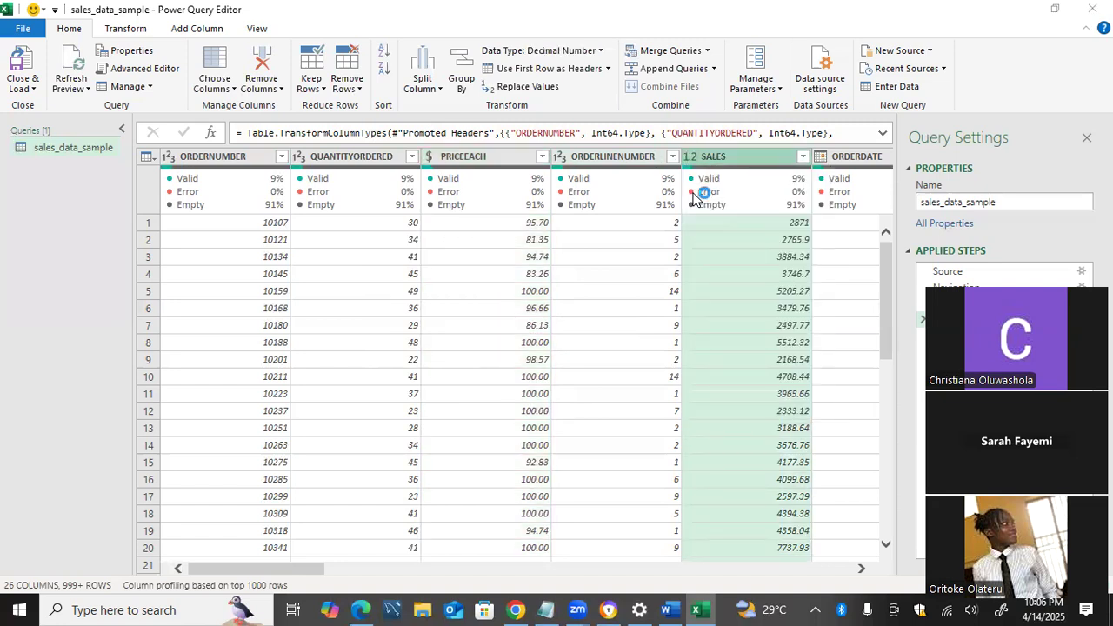
{"action": "key", "text": "Return"}
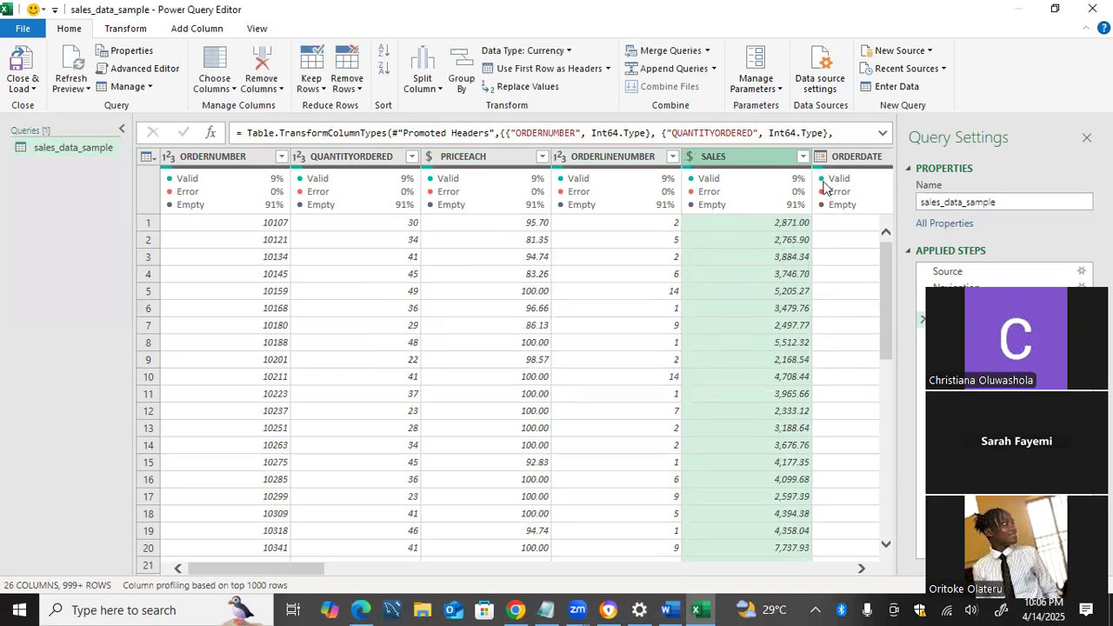
Bring the ORDERDATE column and its neighbours into view and open the data type choices for ORDERDATE
{"action": "mouse_move", "coordinate": [826, 187]}
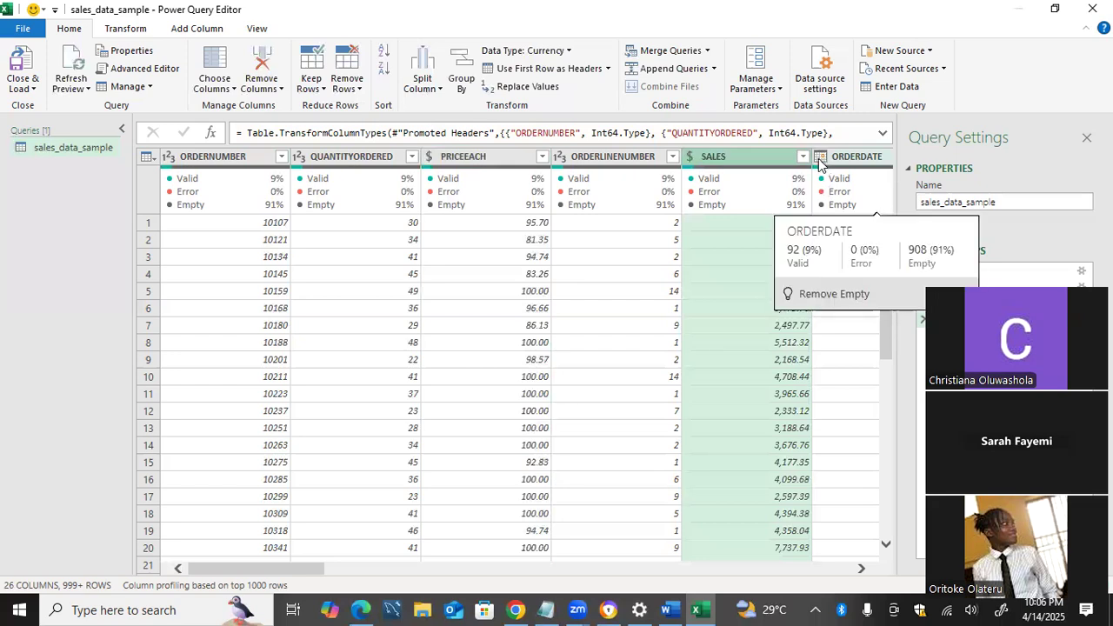
{"action": "left_click", "coordinate": [823, 160]}
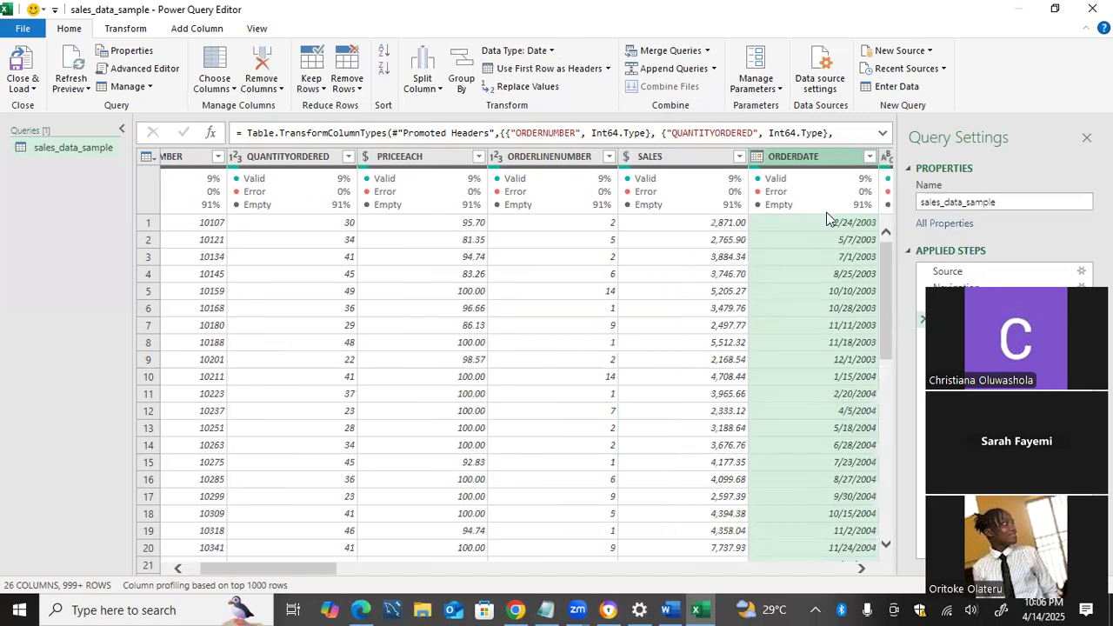
{"action": "key", "text": "Right"}
{"action": "key", "text": "Right"}
{"action": "key", "text": "Right"}
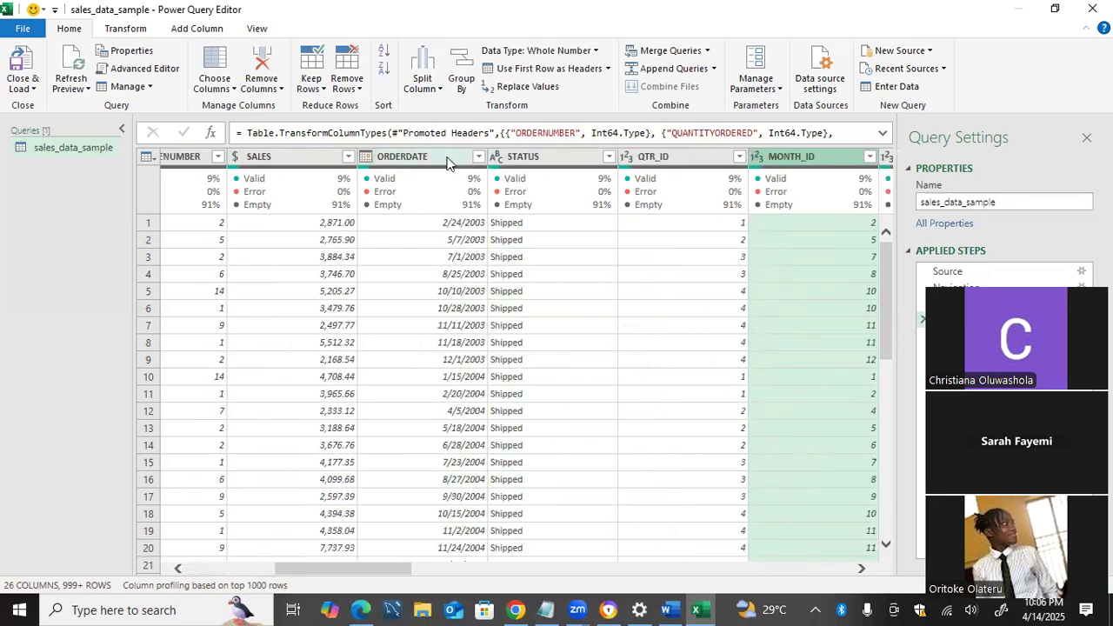
{"action": "left_click", "coordinate": [366, 157]}
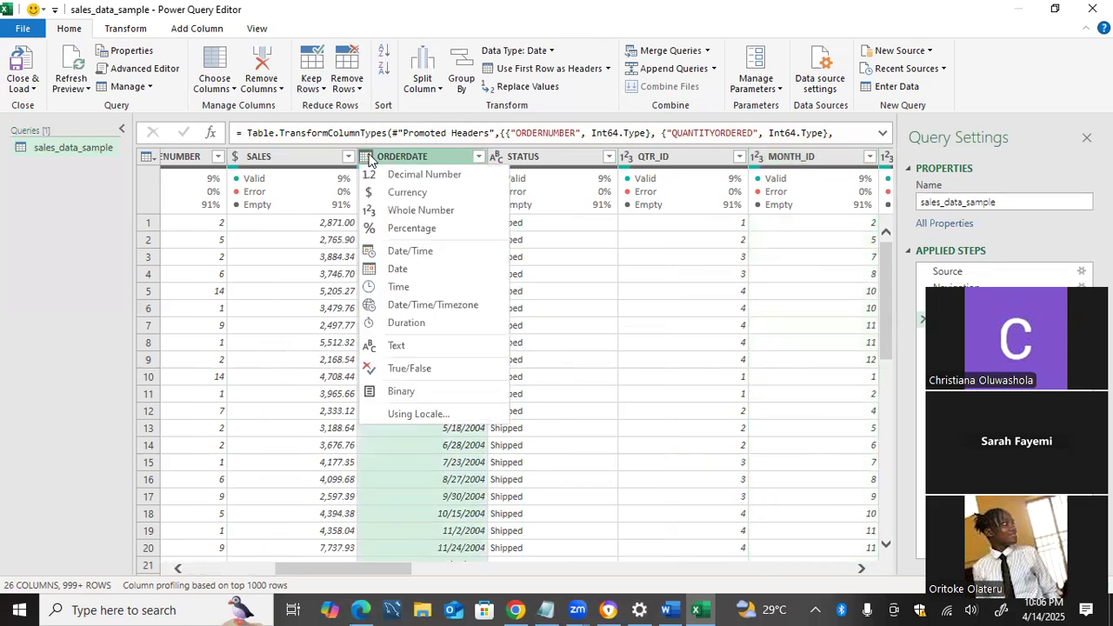